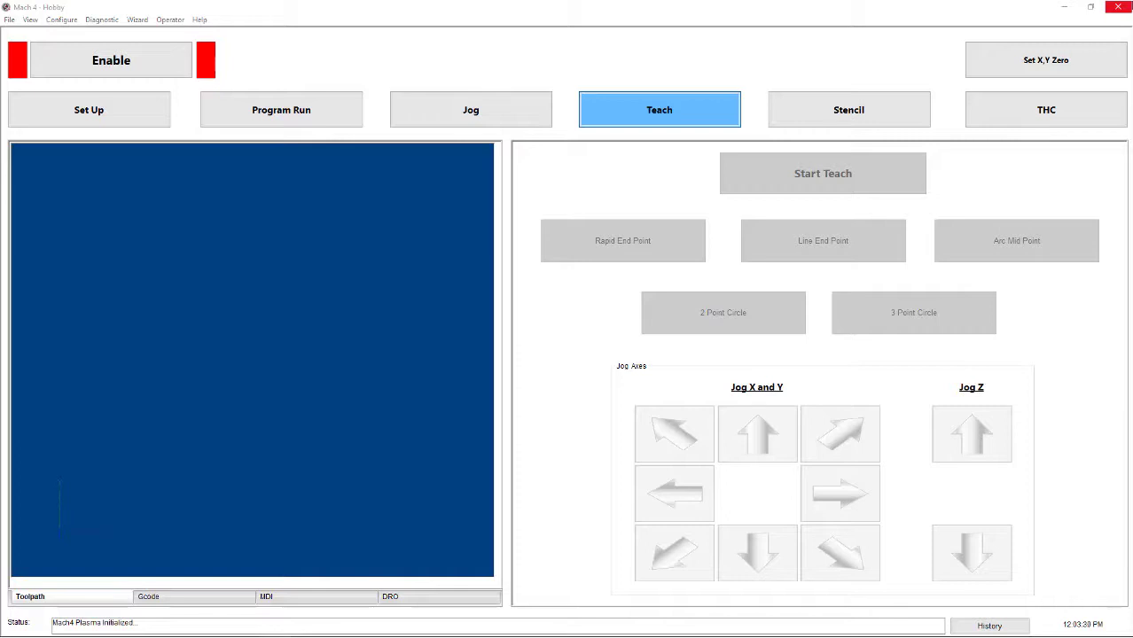
Check the G-code and position readouts, return to the toolpath view, and enable the machine
left_click(192, 602)
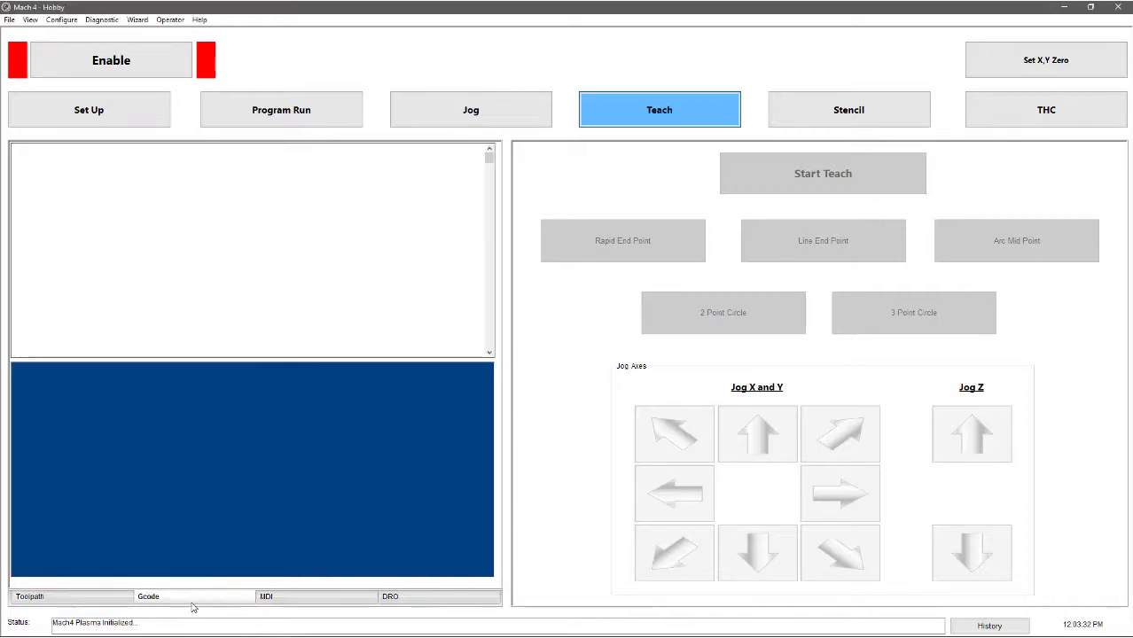
left_click(429, 606)
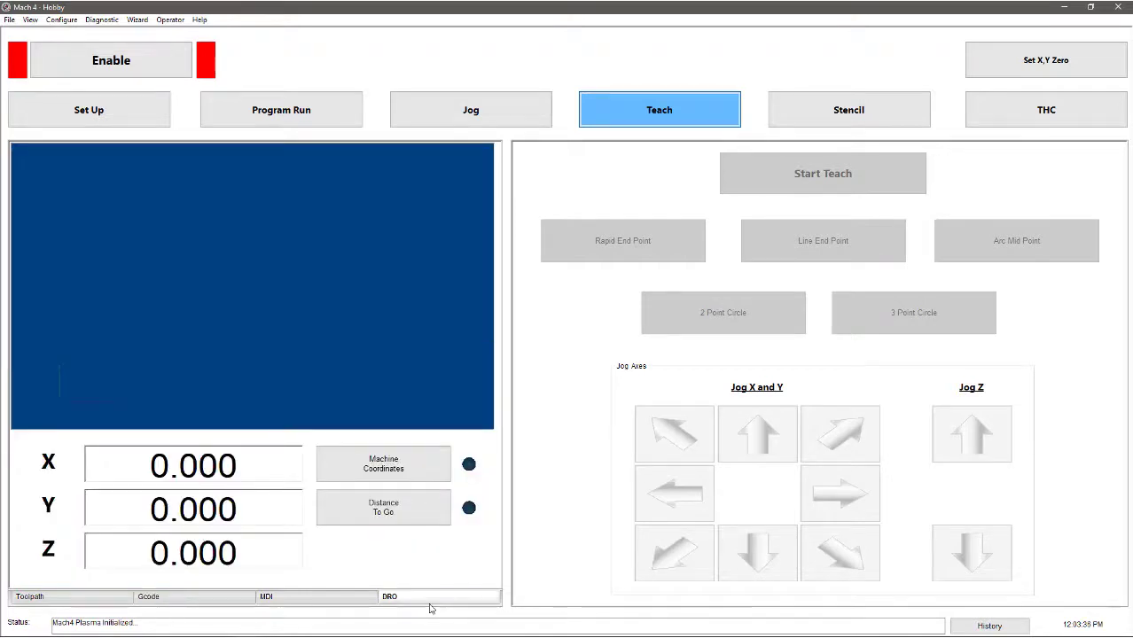
left_click(82, 600)
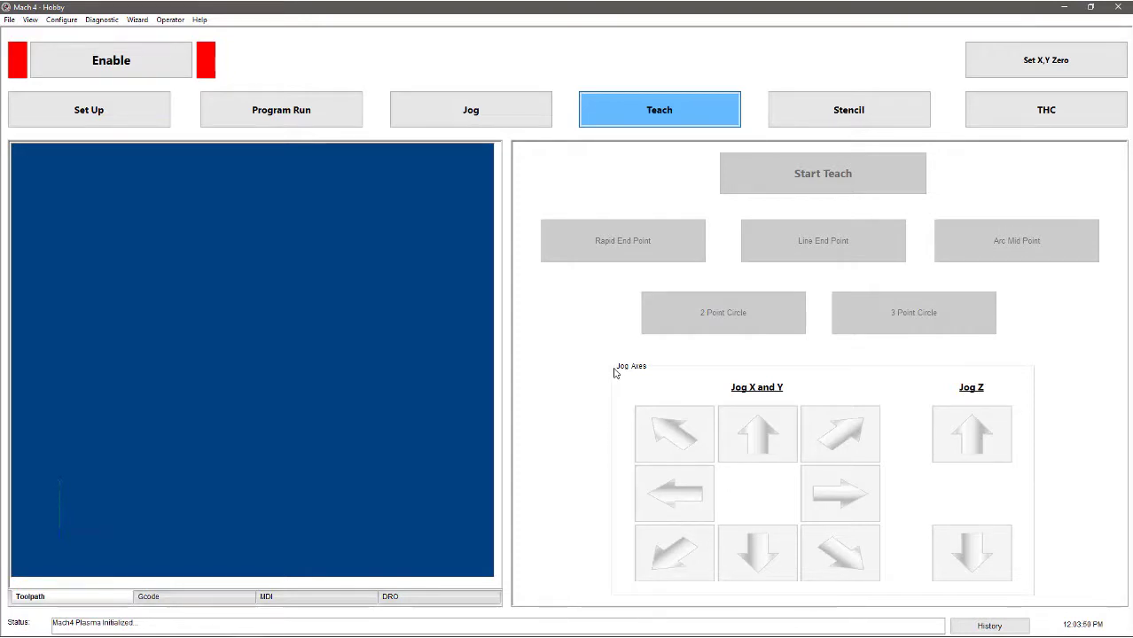
left_click(171, 64)
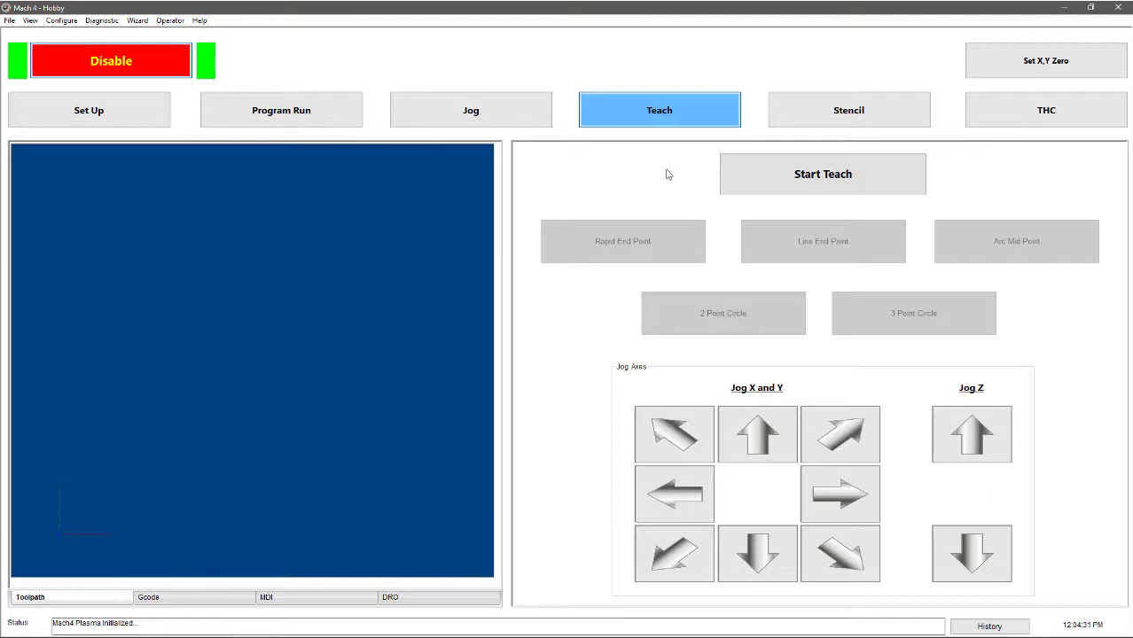
Start teaching at the part start with a feed rate of 150 and origin X0, Y0
left_click(733, 172)
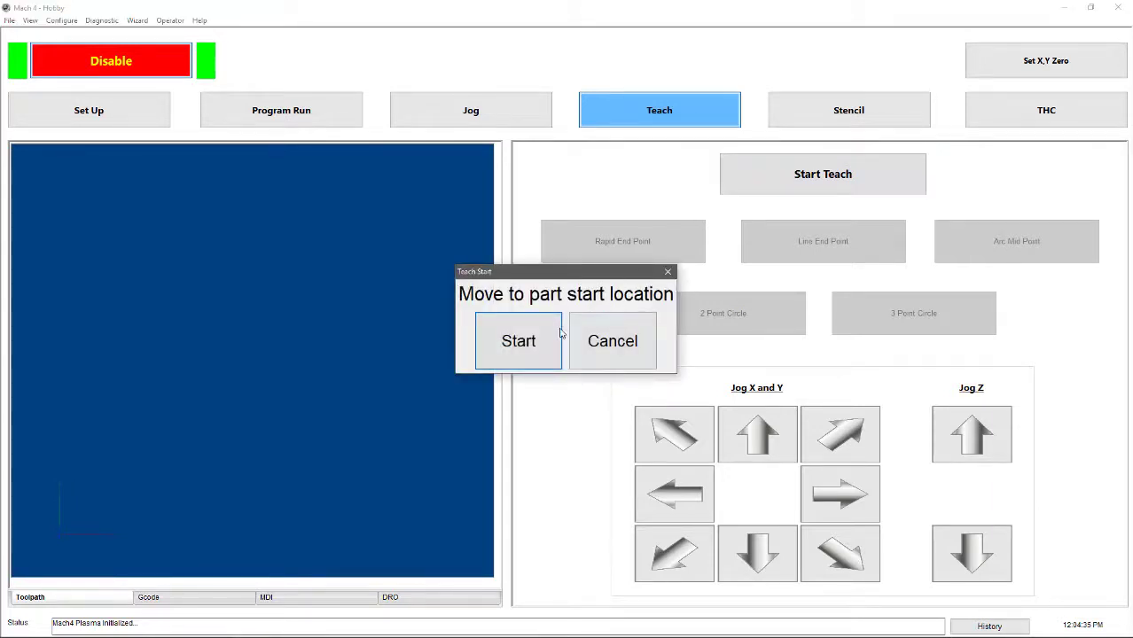
left_click(520, 342)
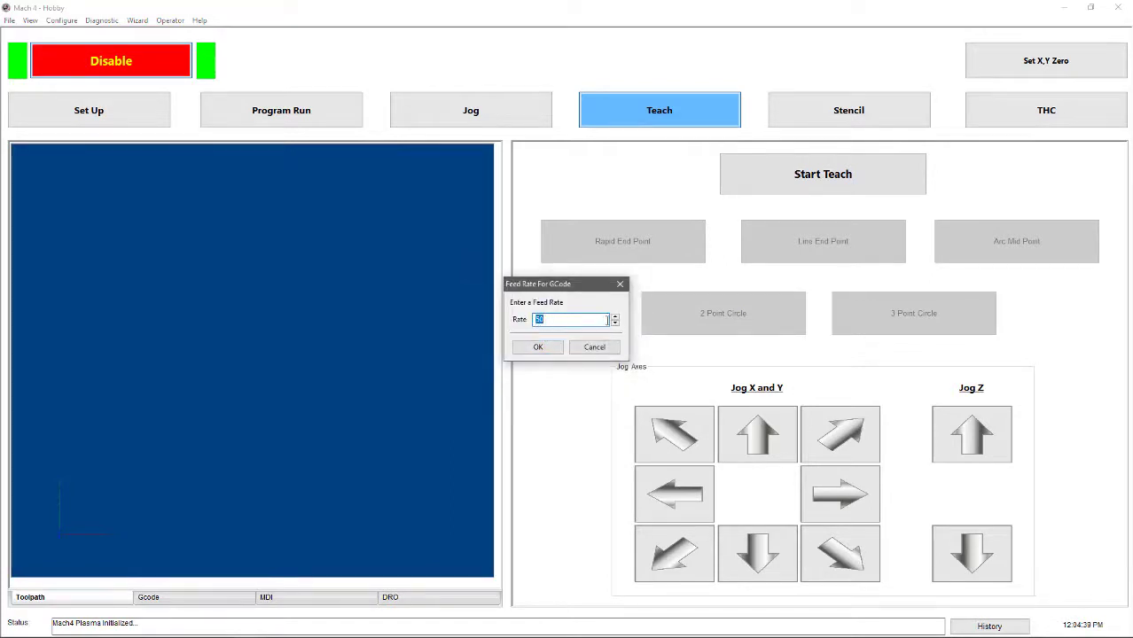
left_click(615, 324)
left_click(615, 315)
type("150")
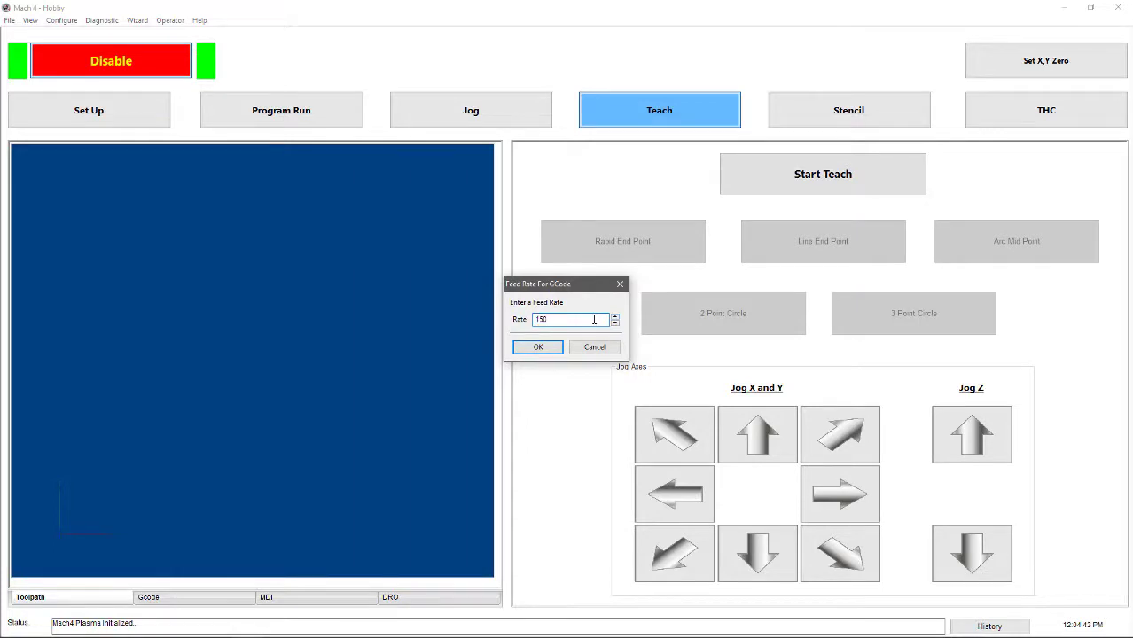
left_click(547, 348)
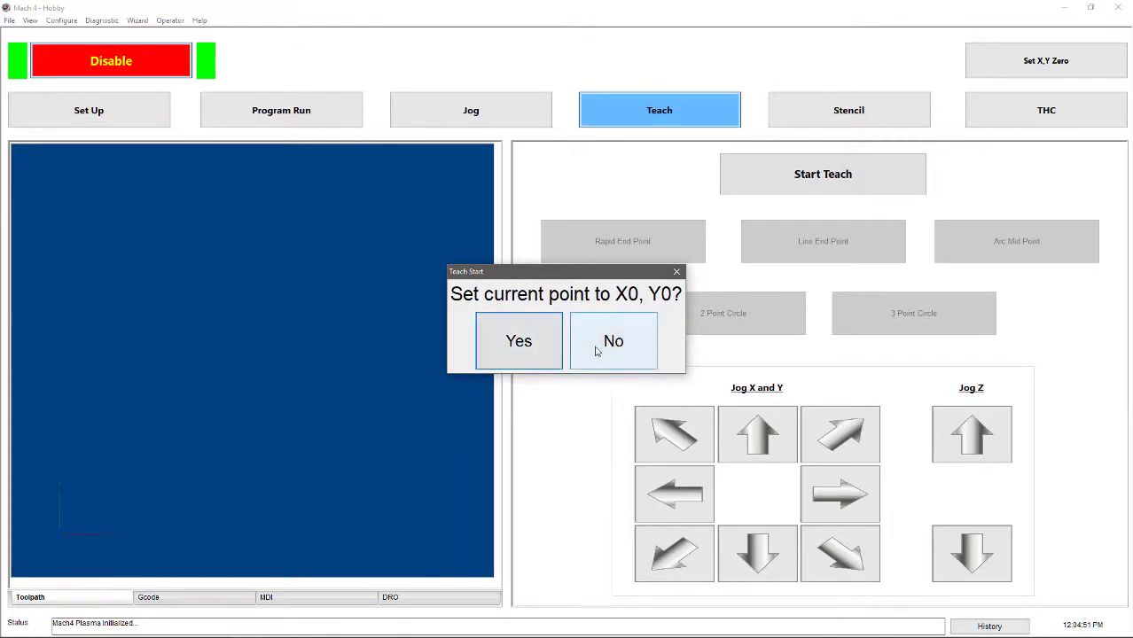
left_click(543, 342)
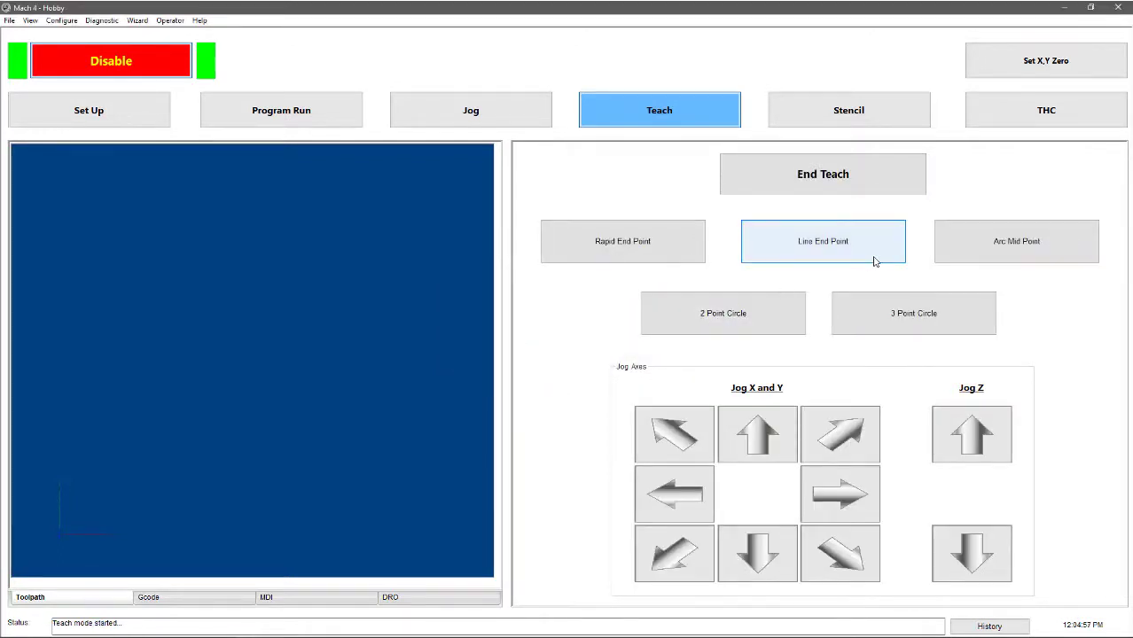
Jog +Y then +X to teach an arc through its midpoint and end point
left_click(767, 438)
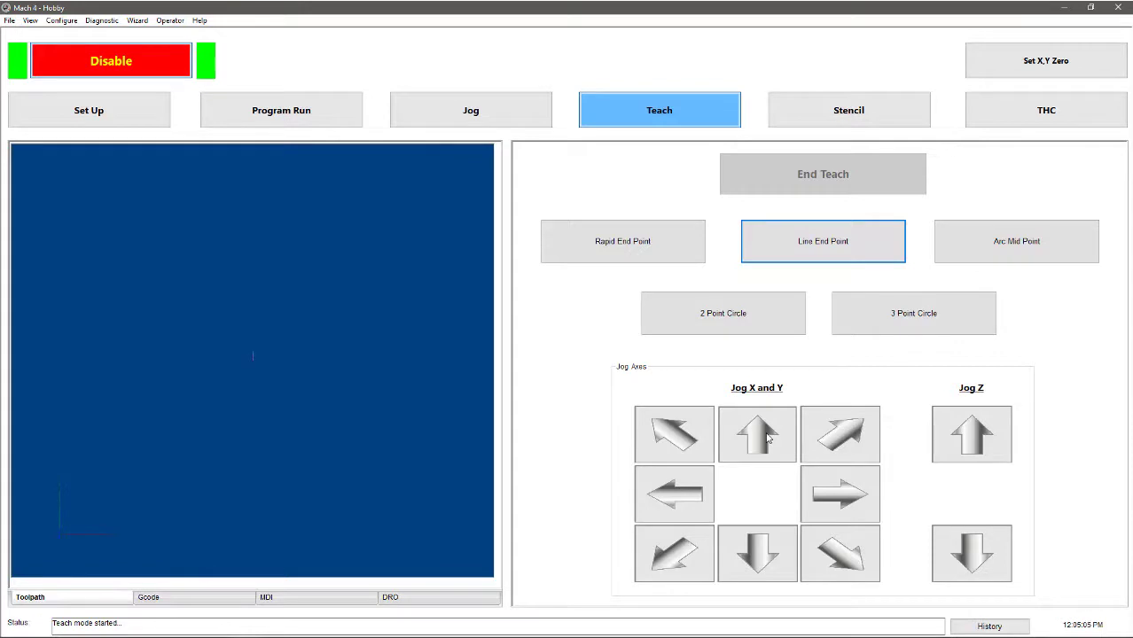
left_click(982, 248)
left_click(848, 512)
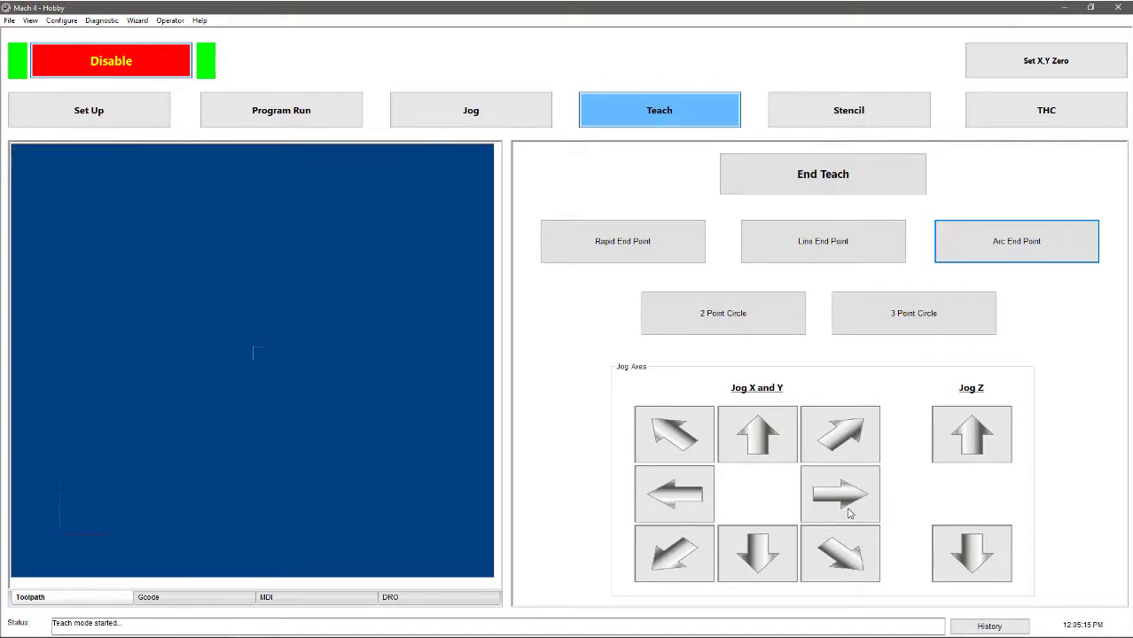
left_click(1061, 239)
Jog diagonally down-right, then down-left, recording two straight line end points
left_click(844, 557)
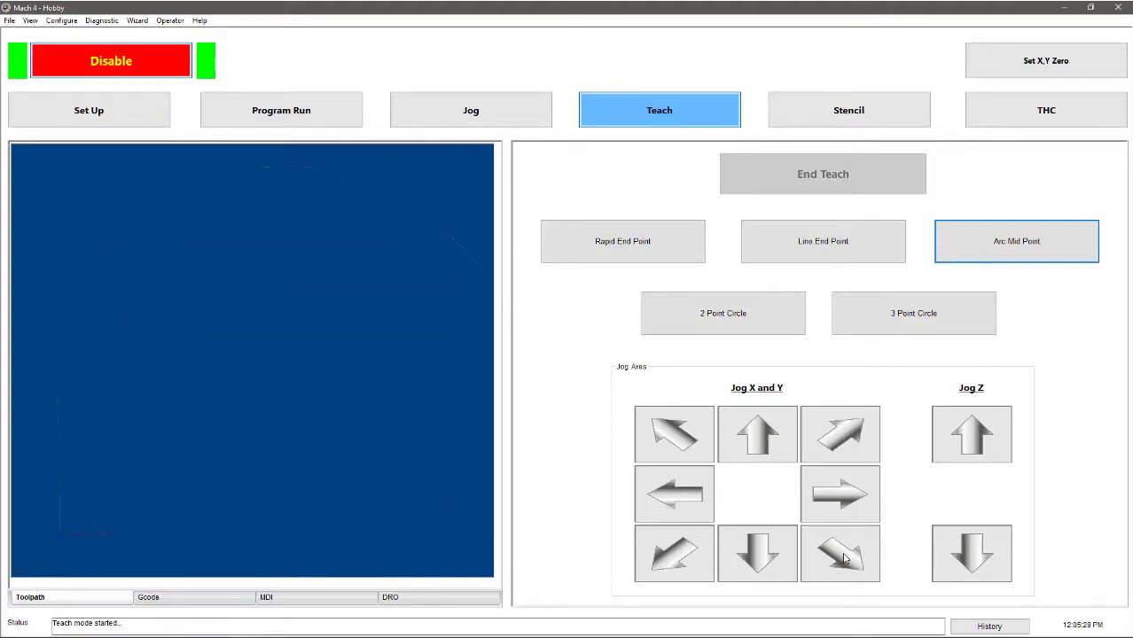
left_click(766, 268)
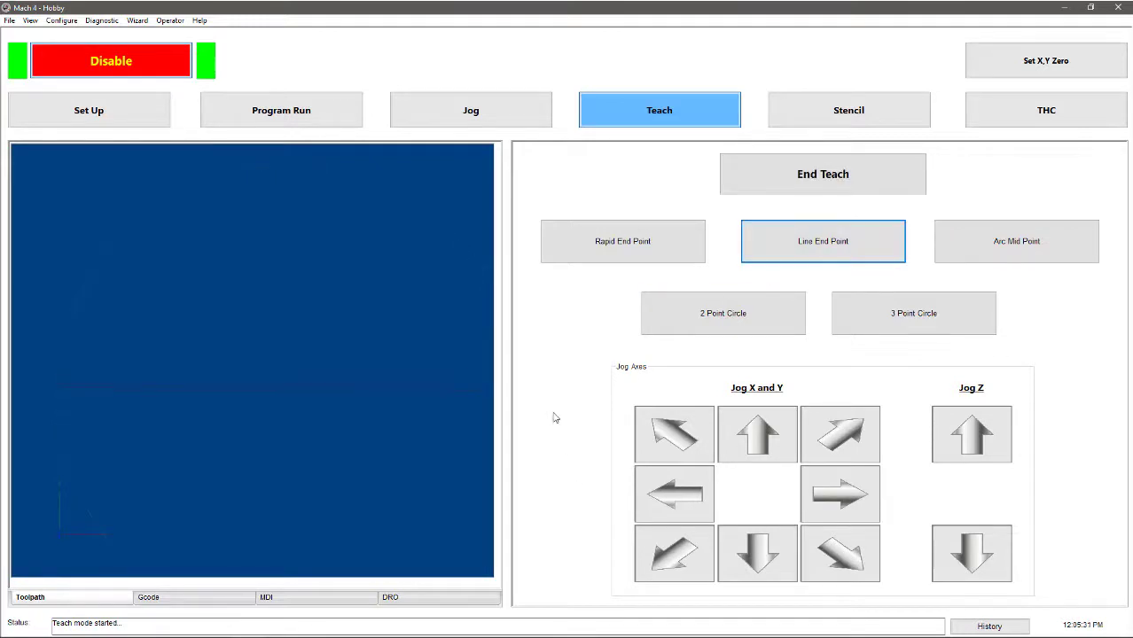
left_click(694, 552)
left_click(683, 556)
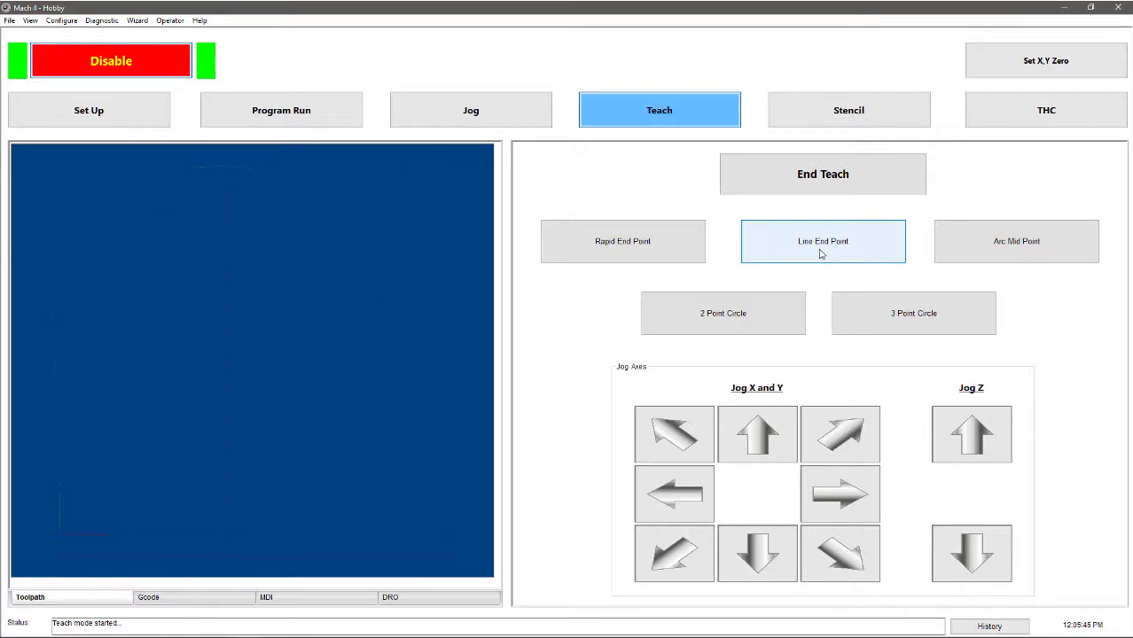
left_click(820, 254)
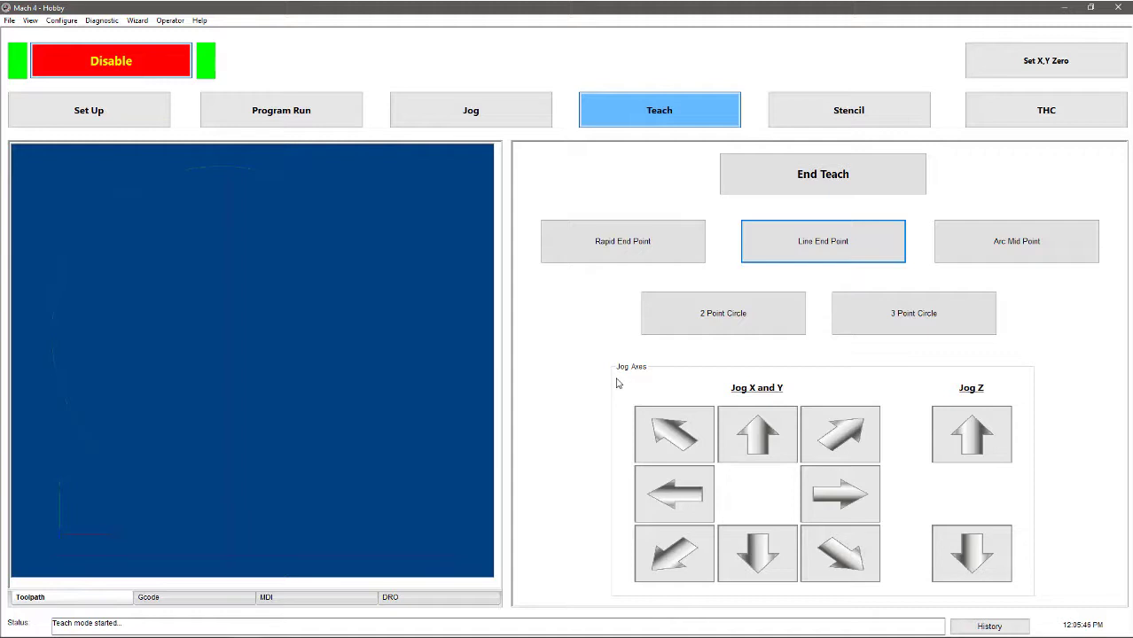
End teaching, closing the profile with a final line and choosing to save
left_click(757, 188)
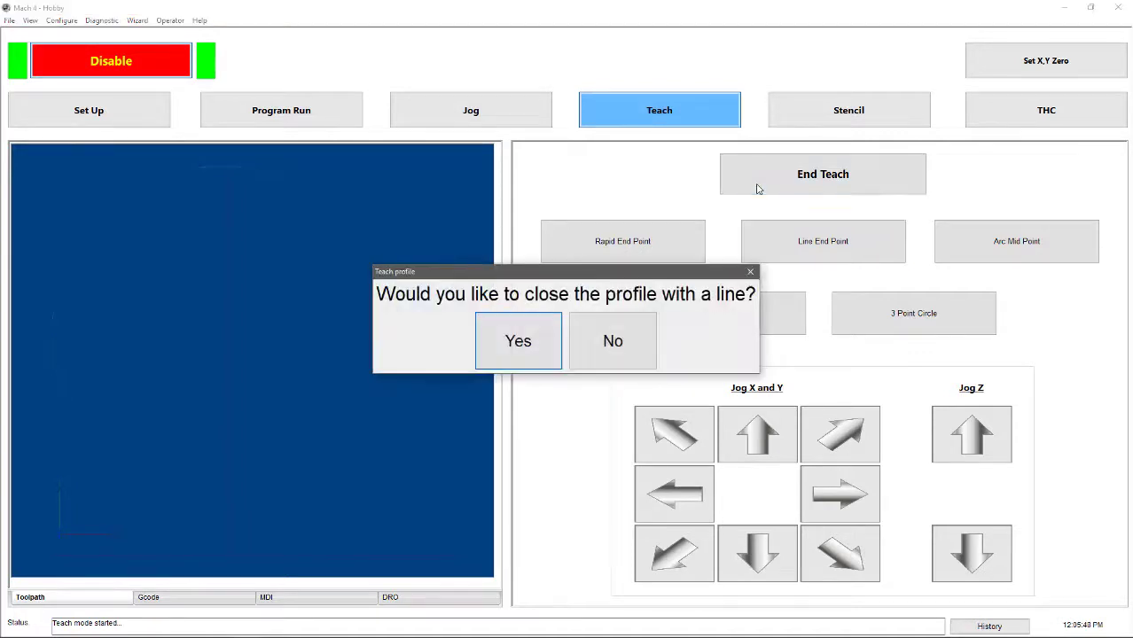
left_click(544, 337)
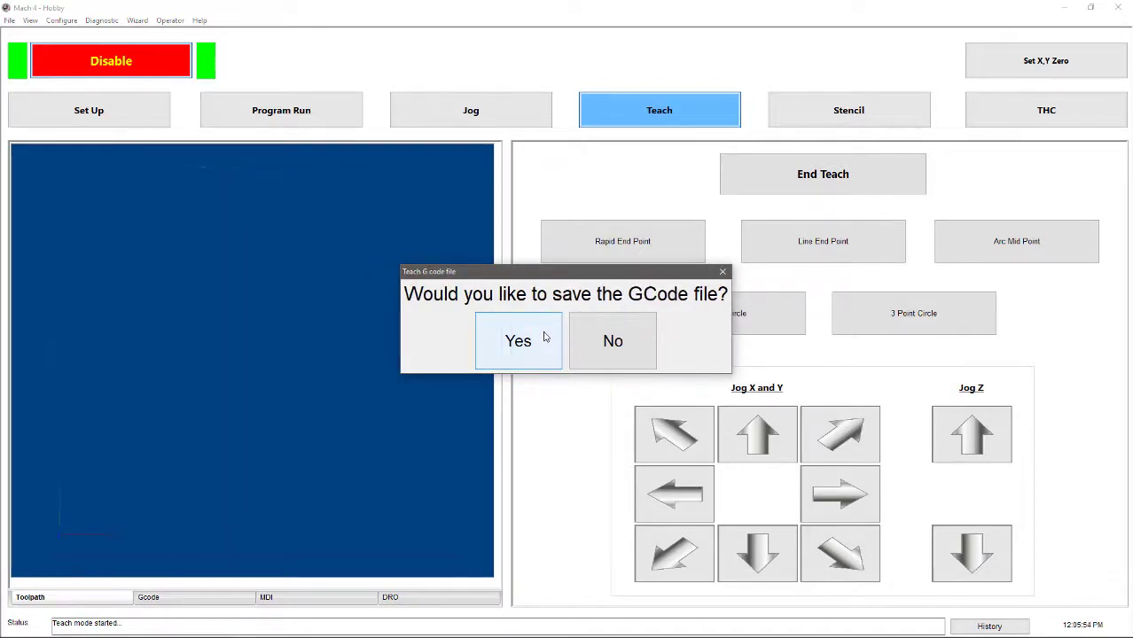
left_click(545, 337)
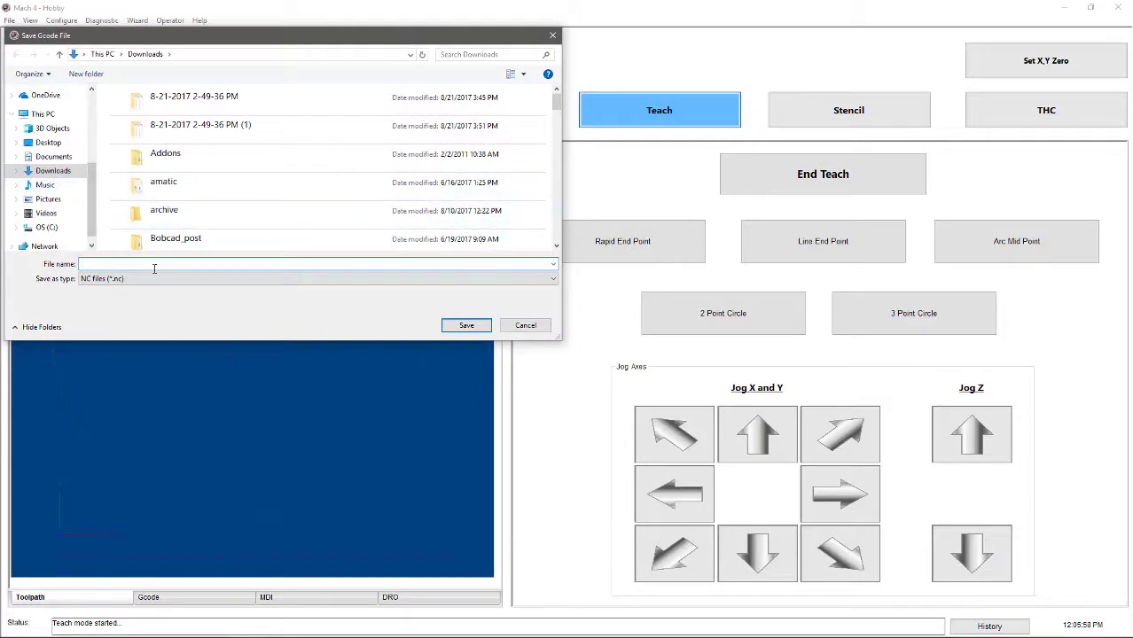
Save the taught path as 'teach test' in C:\Mach4Hobby_3533\GcodeFiles
left_click(43, 227)
scroll(253, 197, "down", 2)
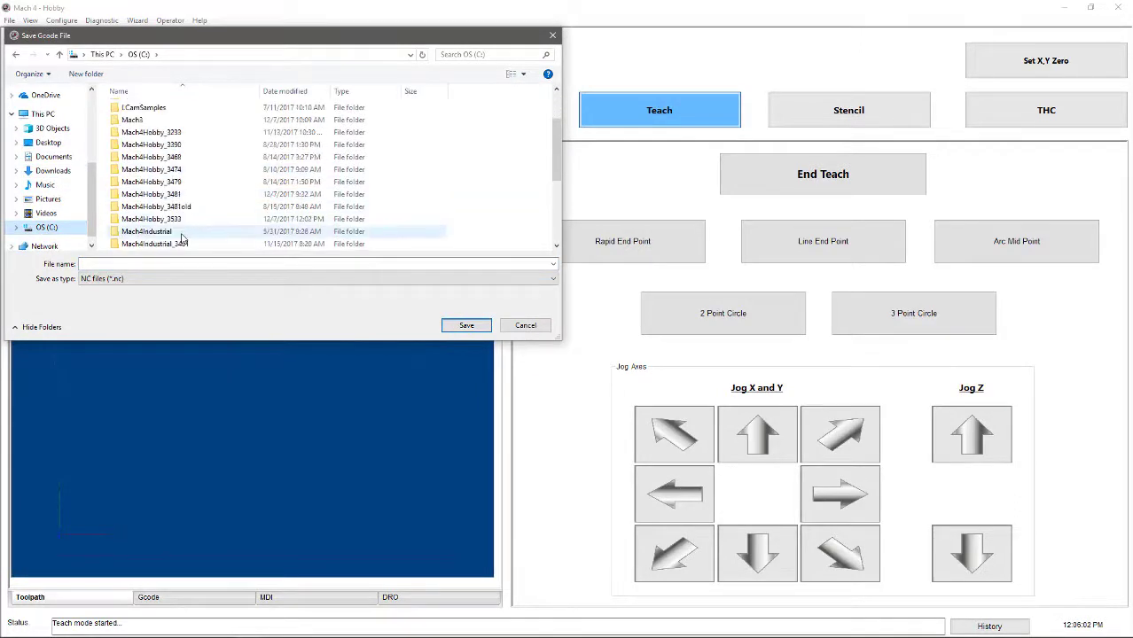
double_click(151, 219)
left_click(142, 124)
double_click(142, 129)
left_click(173, 264)
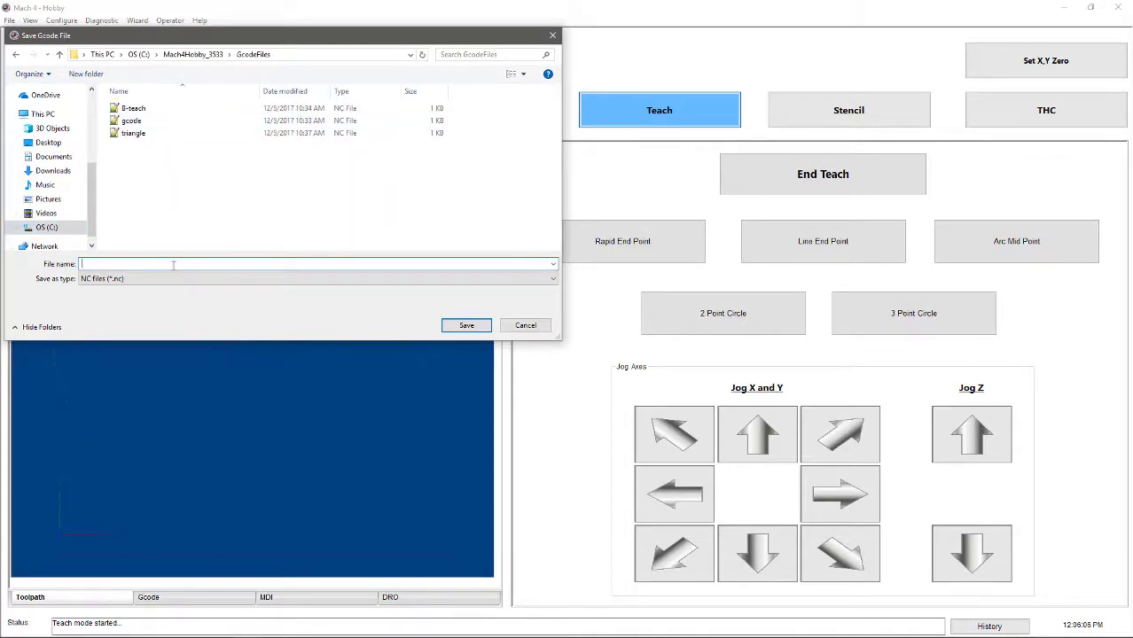
type("teach test")
left_click(467, 325)
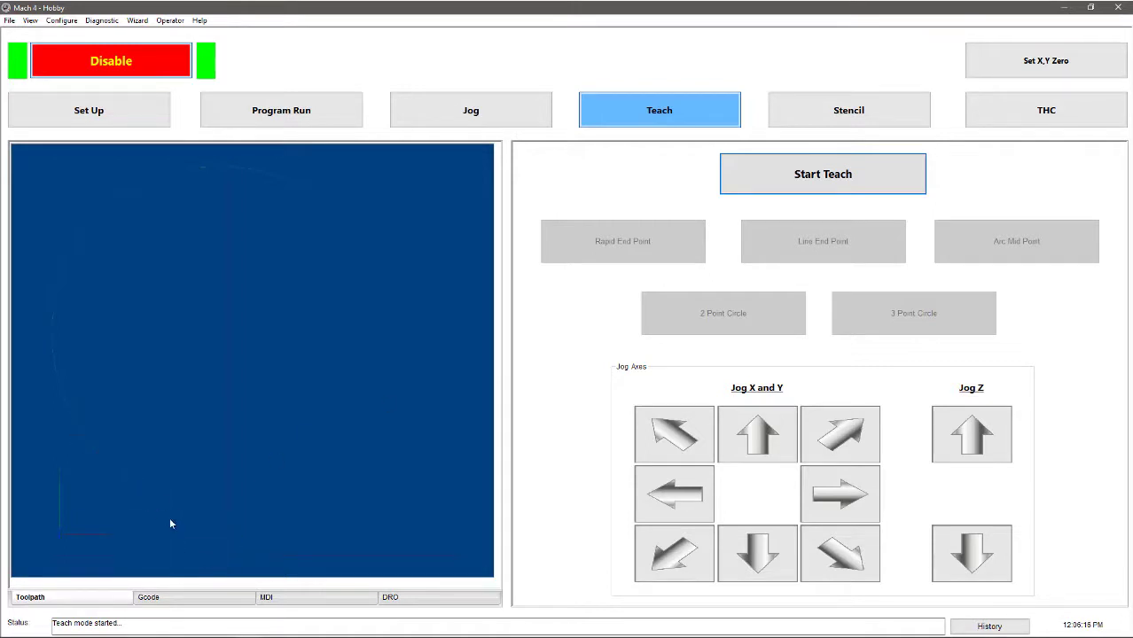
Show the G-code listing and select the F150 feed rate line
left_click(233, 600)
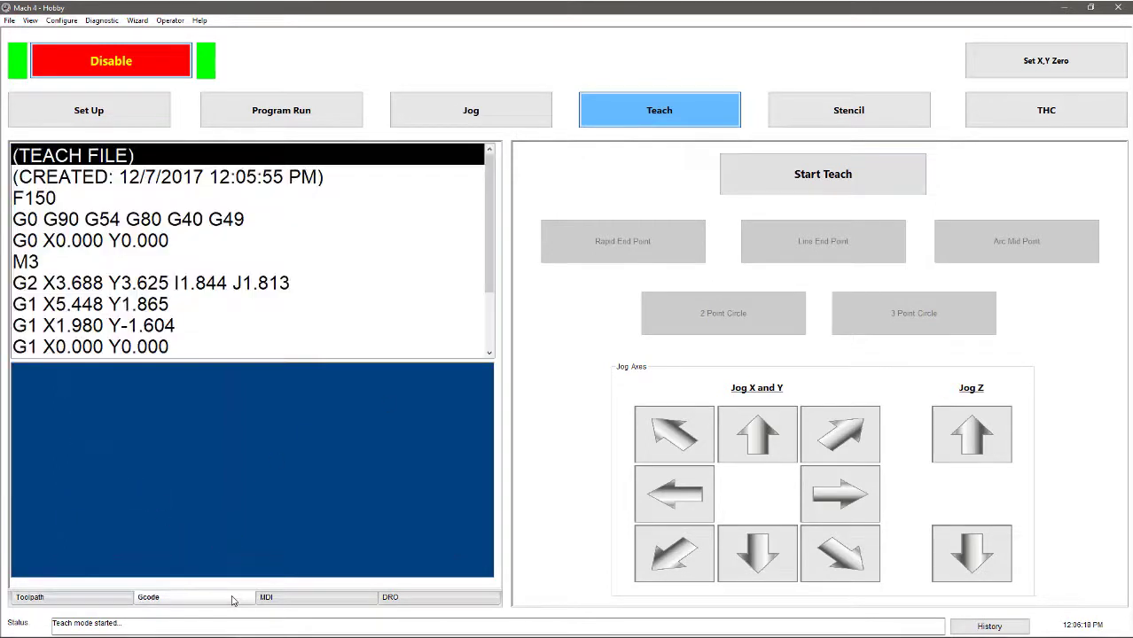
left_click(63, 198)
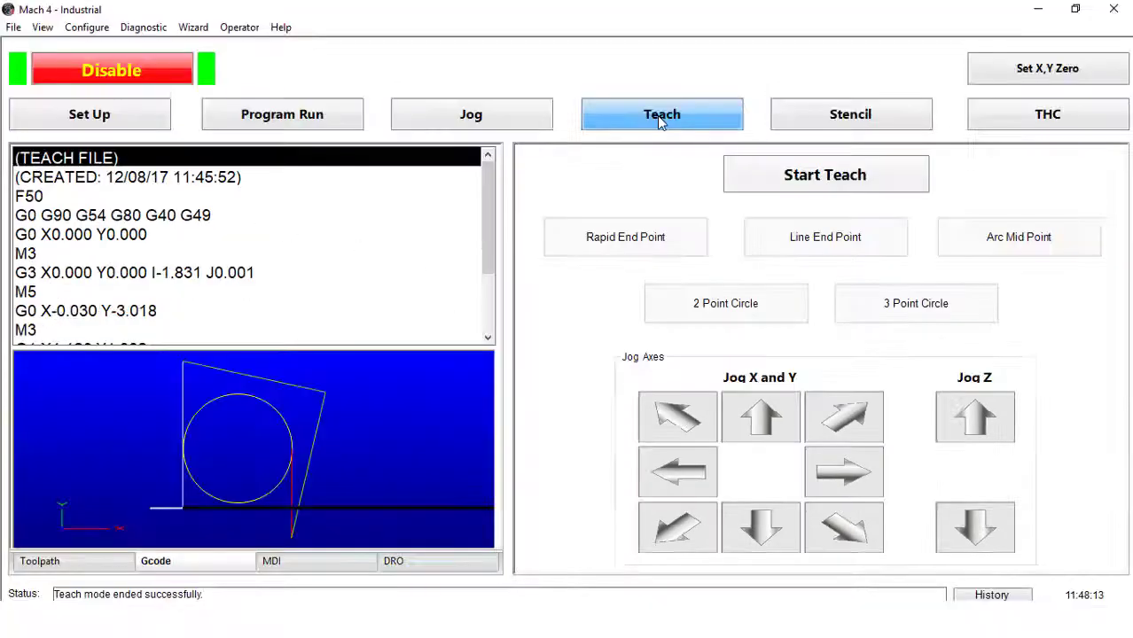
Start a new teach session, then cancel it at the feed-rate prompt
left_click(801, 179)
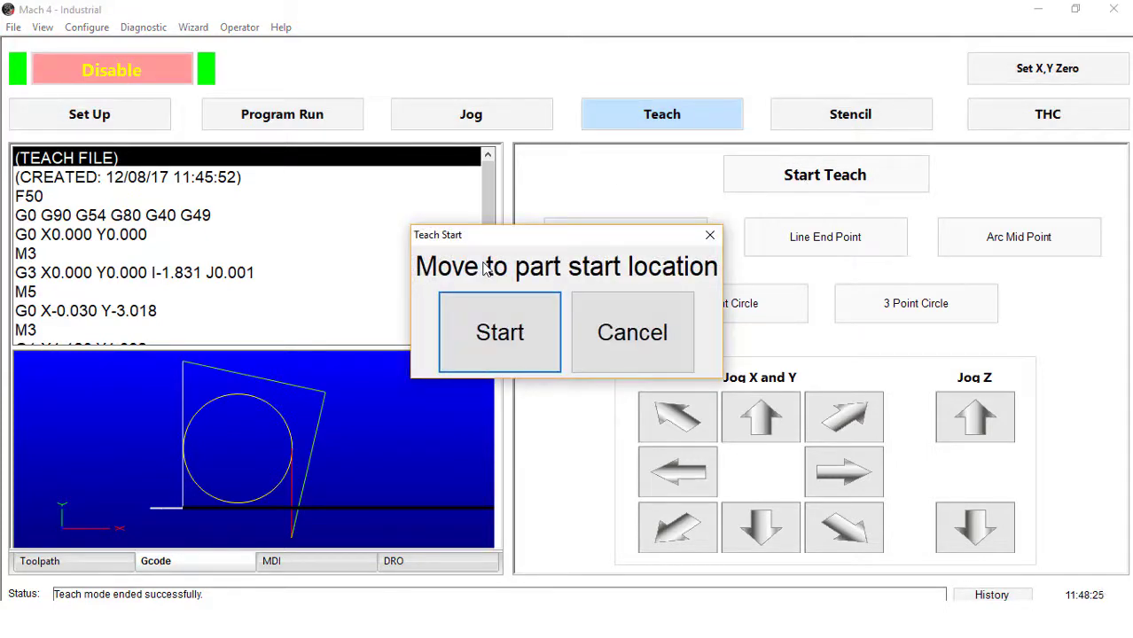
left_click(614, 345)
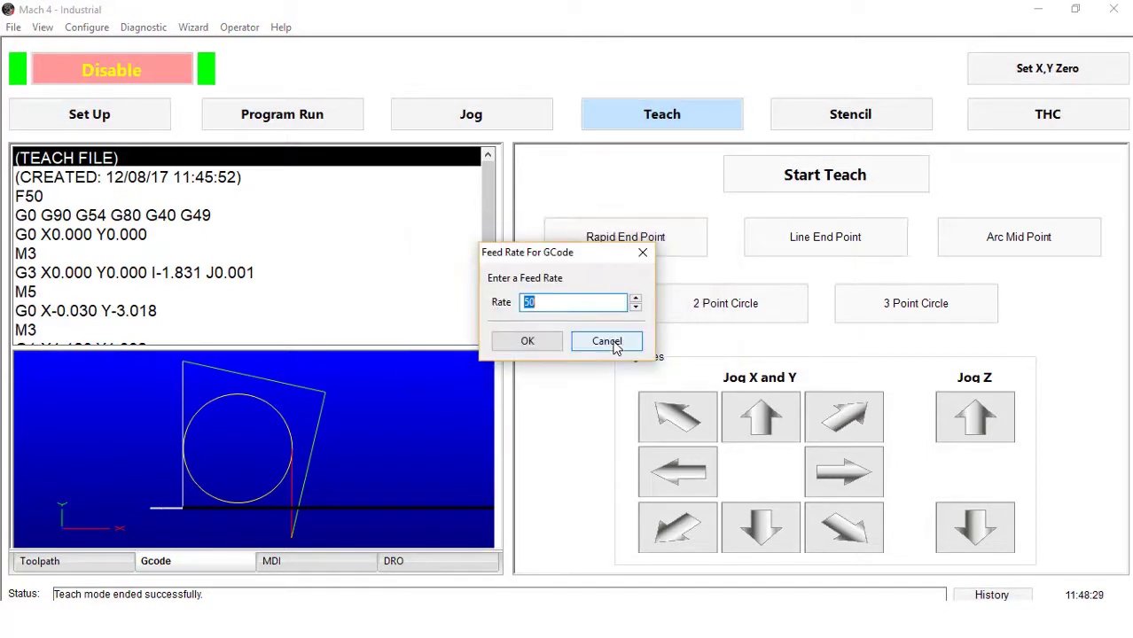
left_click(615, 345)
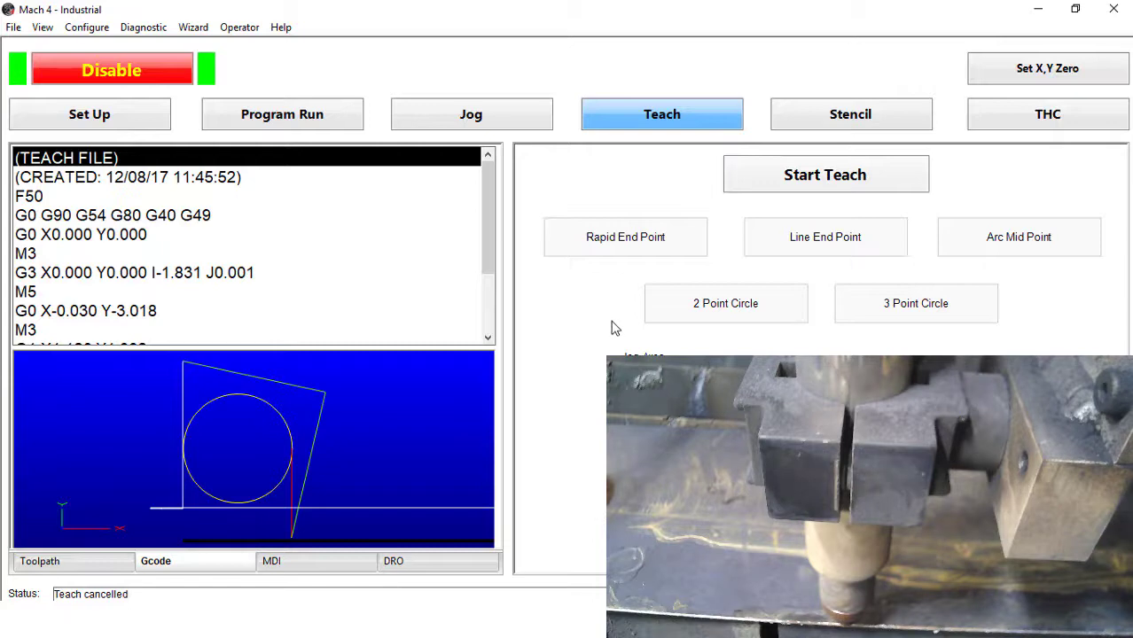
Start teaching again with feed rate 200, making the current torch position X0, Y0
left_click(1043, 117)
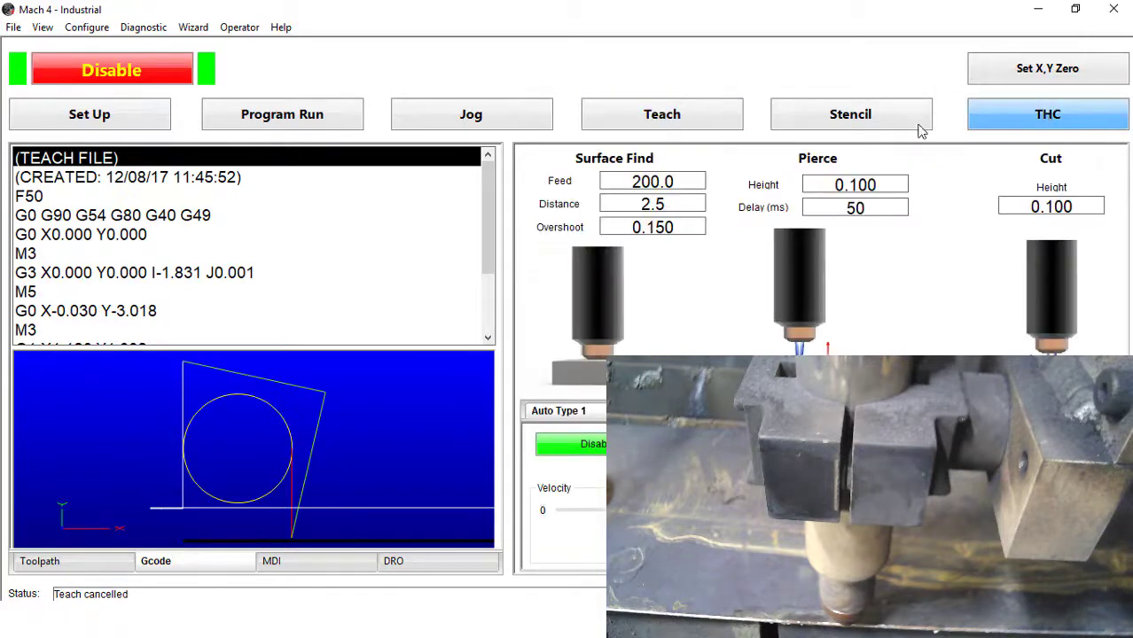
left_click(696, 126)
left_click(823, 177)
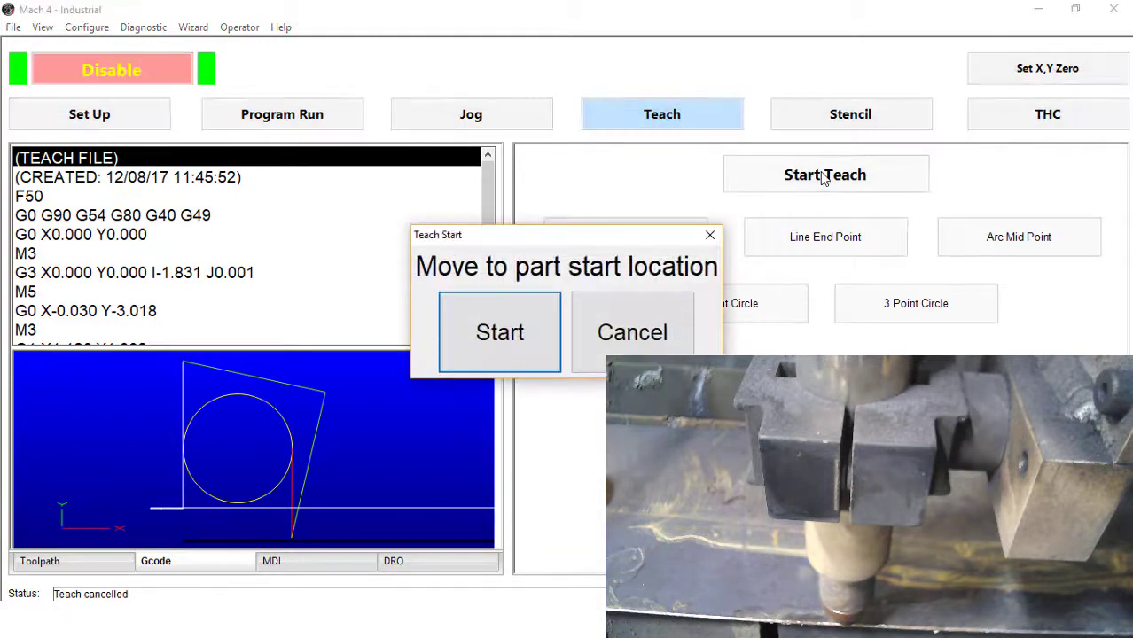
left_click(486, 339)
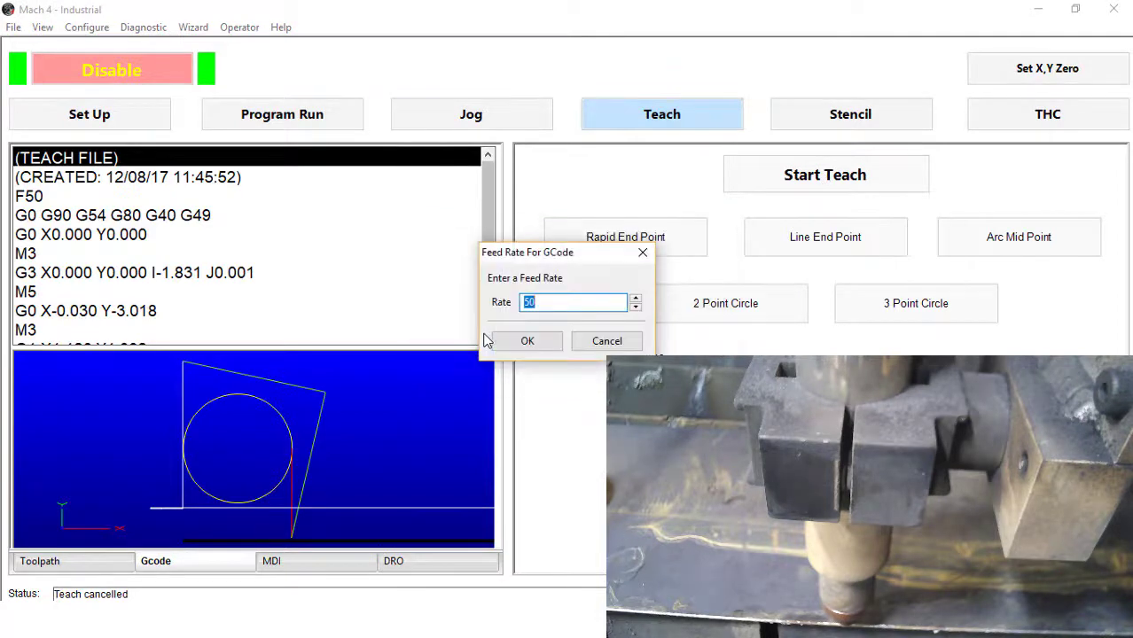
left_click(526, 337)
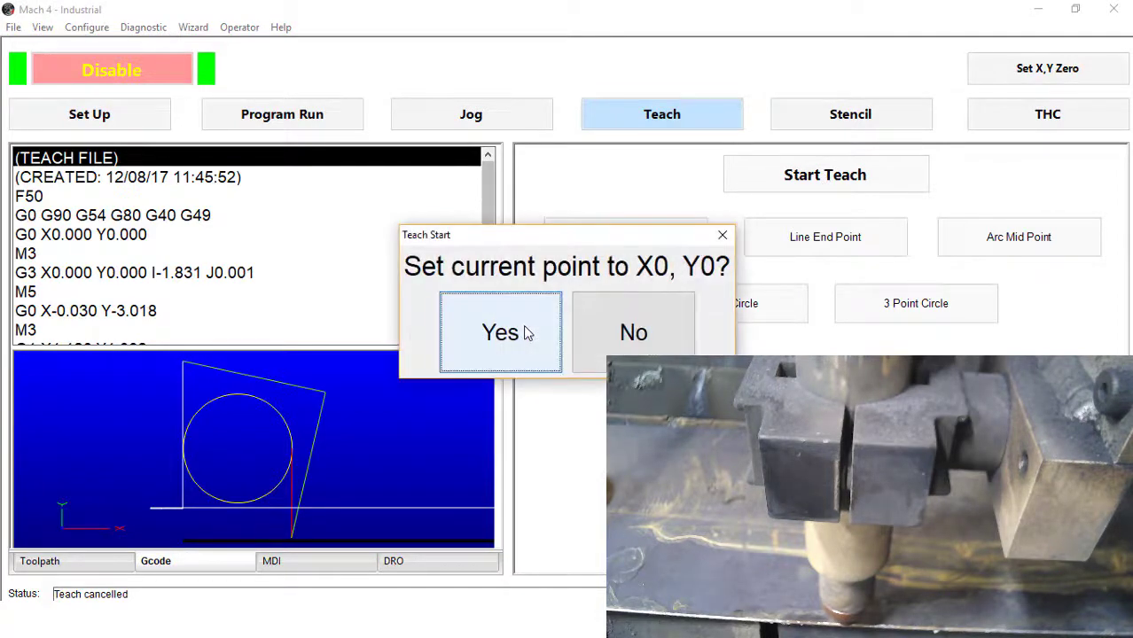
left_click(502, 325)
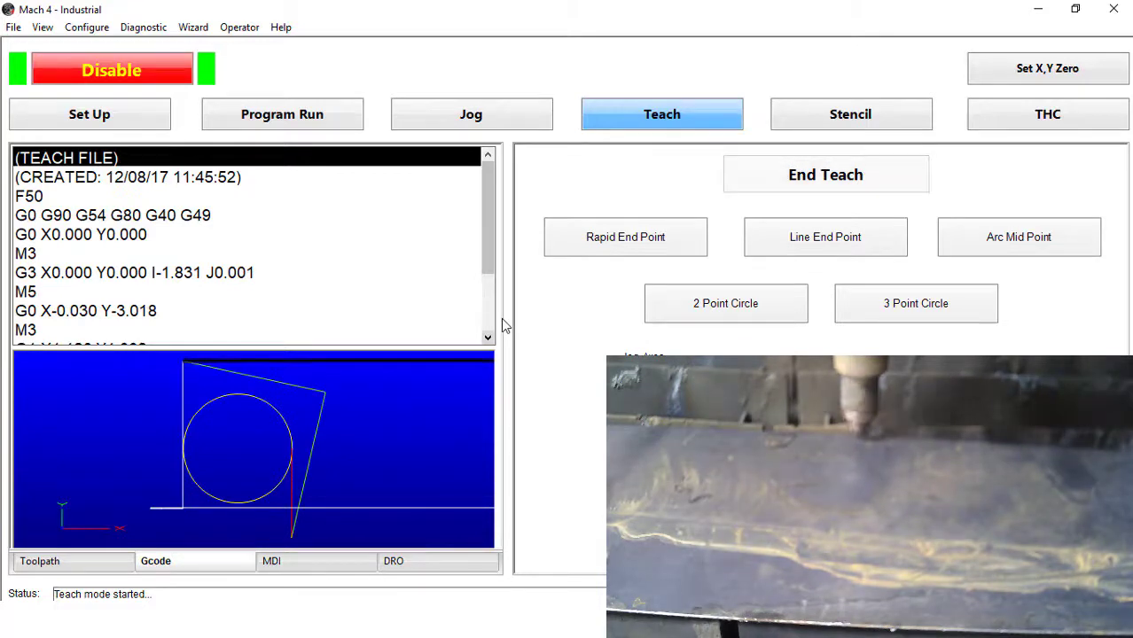
Record a straight line to the jogged position and end teaching without closing the profile
left_click(824, 248)
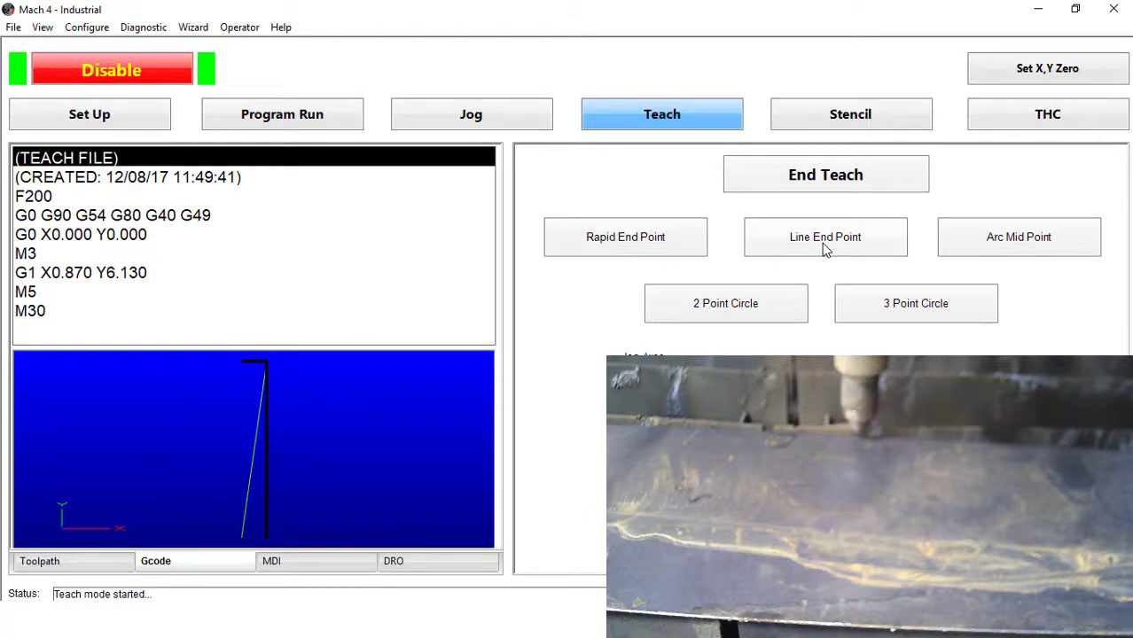
left_click(810, 176)
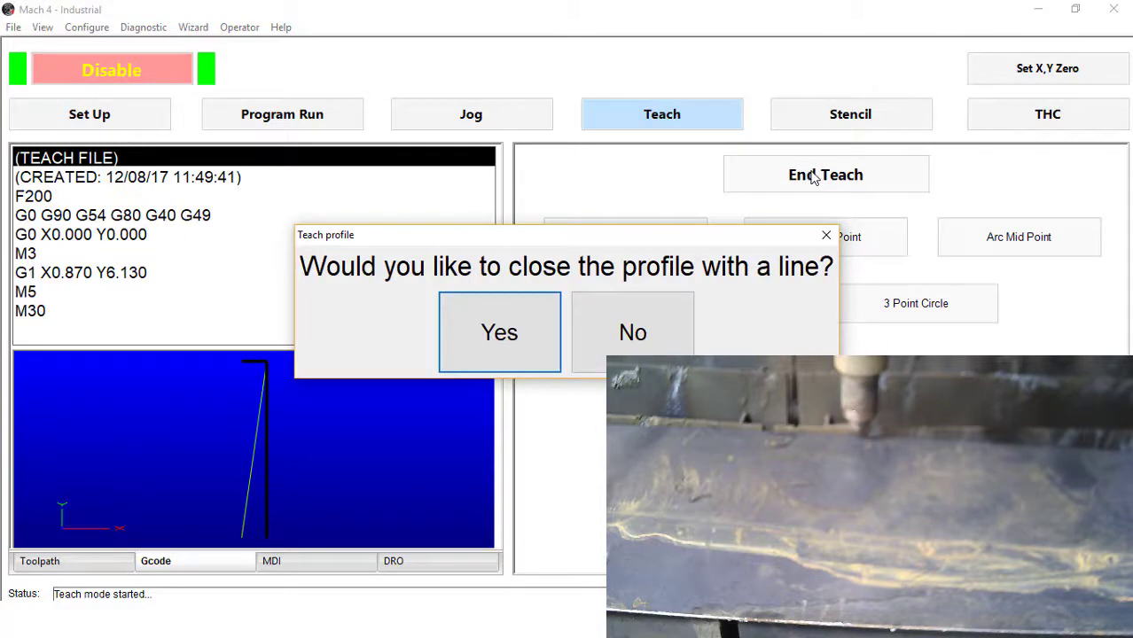
left_click(649, 327)
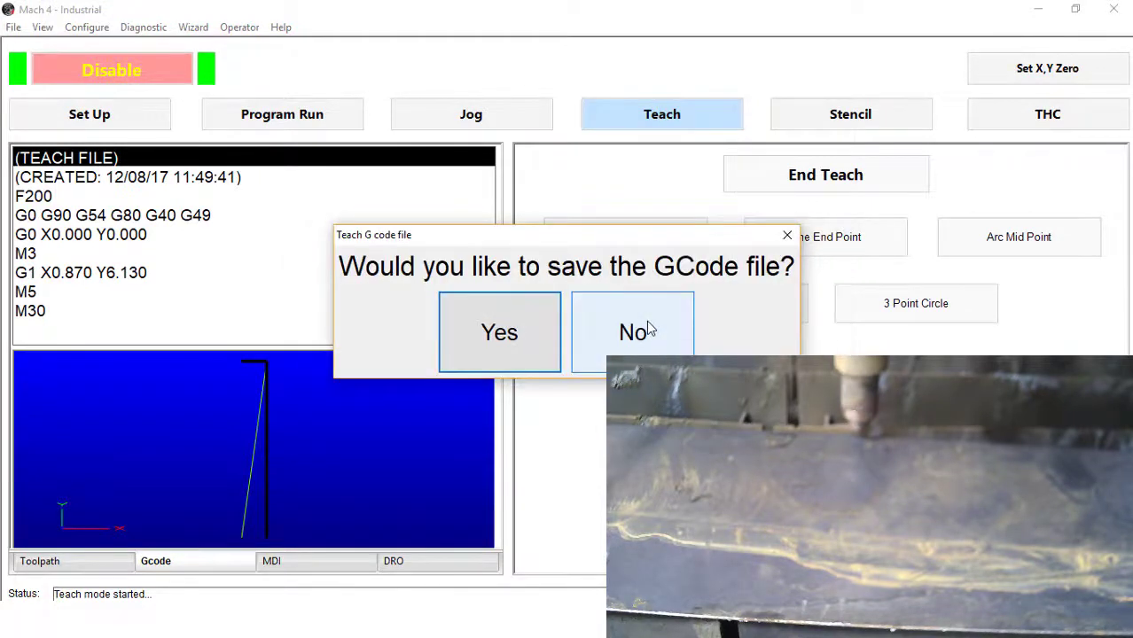
Save the taught program as 'CutOff'
left_click(521, 329)
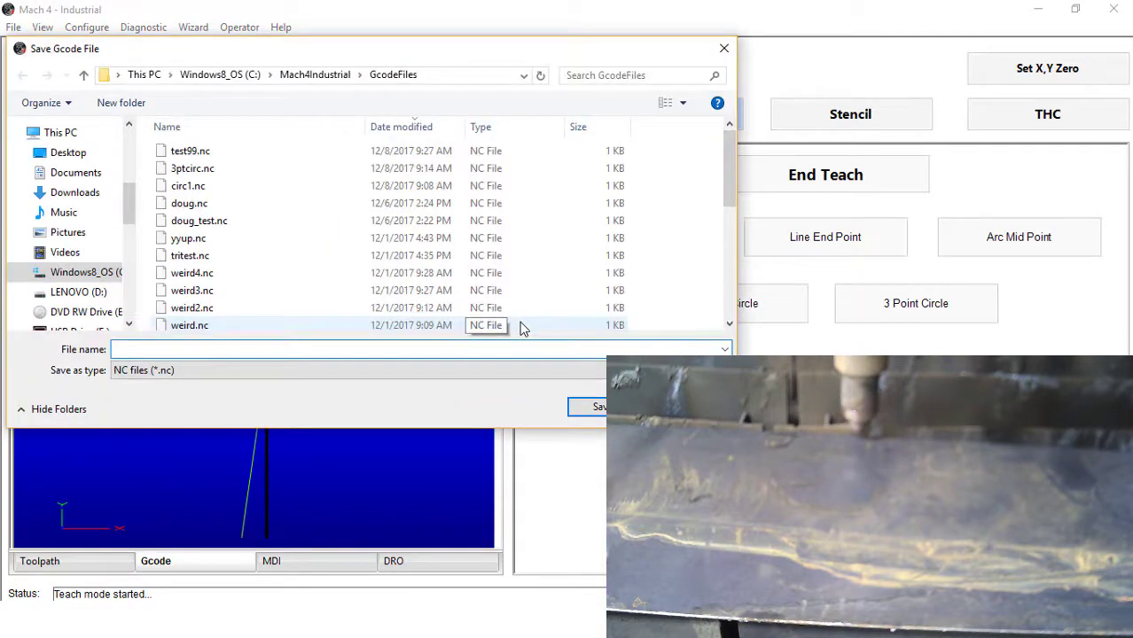
type("C")
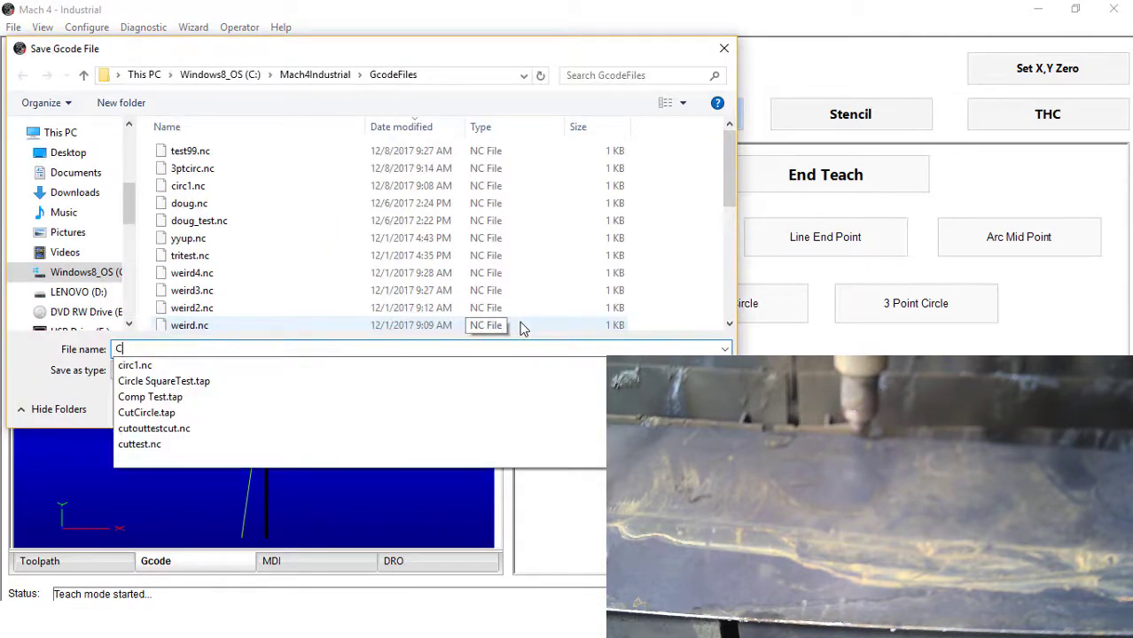
type("utOff")
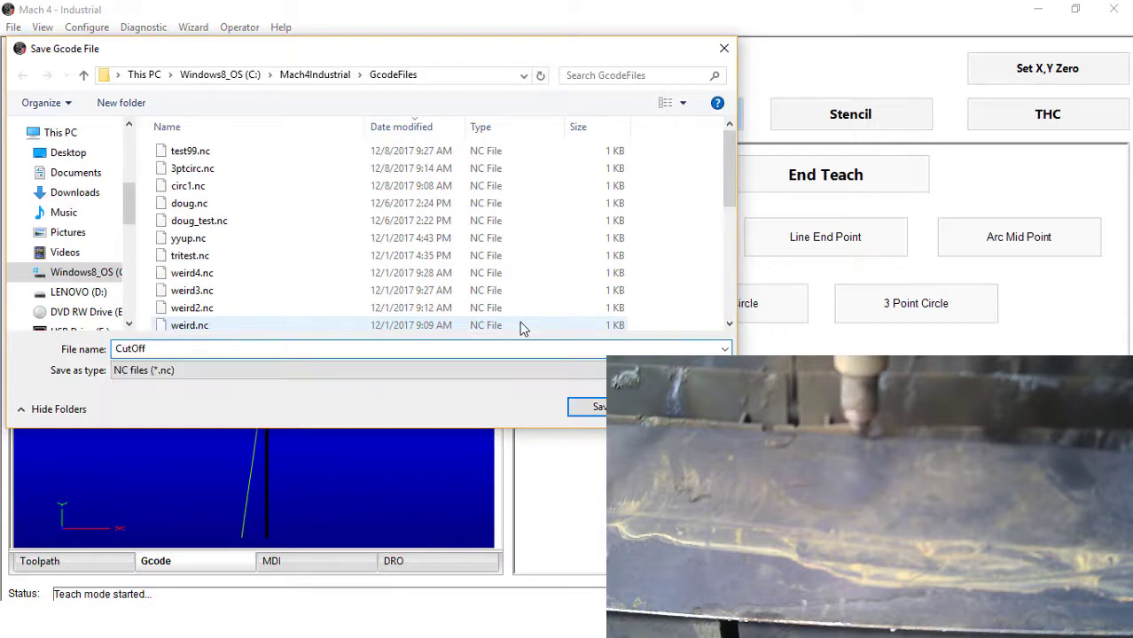
key("Return")
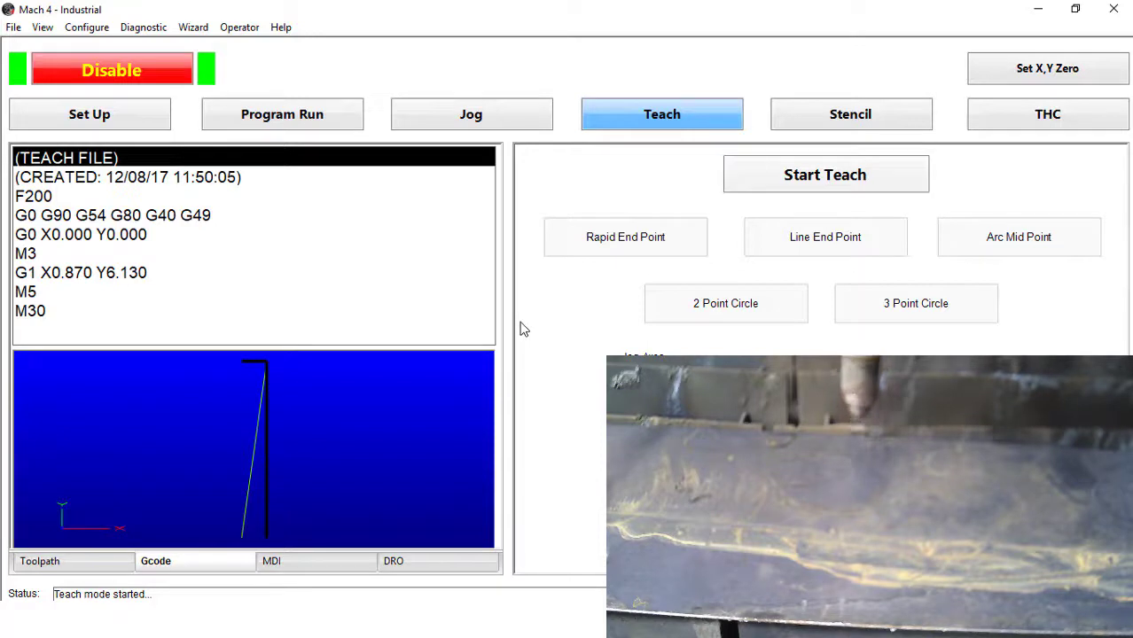
Run the CutOff program from the Program Run tab with Cycle Start
left_click(321, 117)
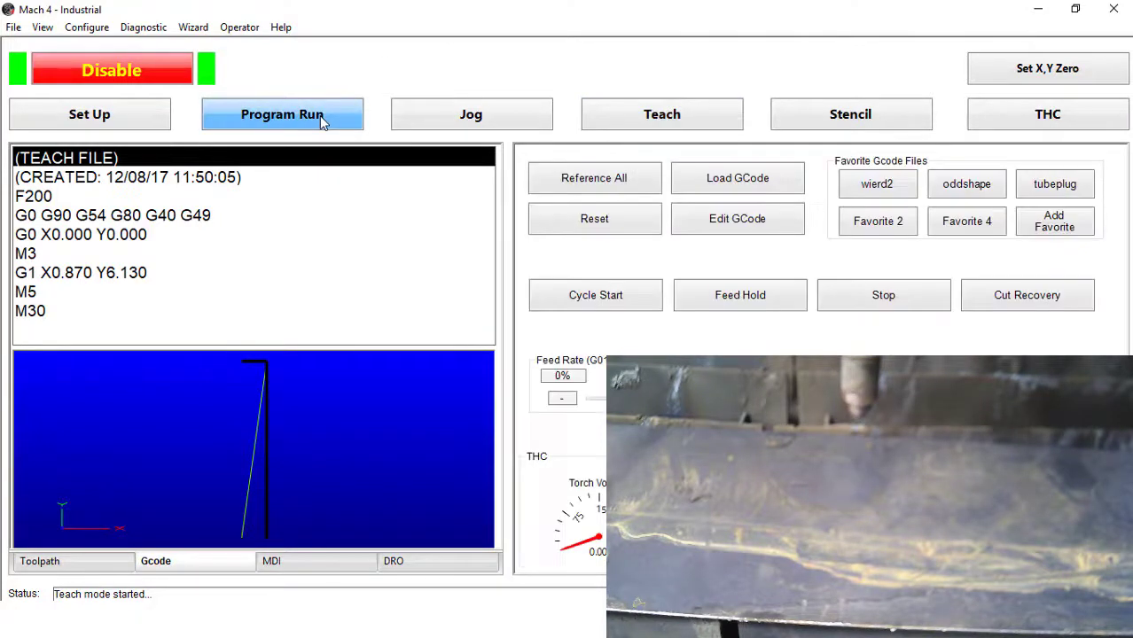
left_click(619, 303)
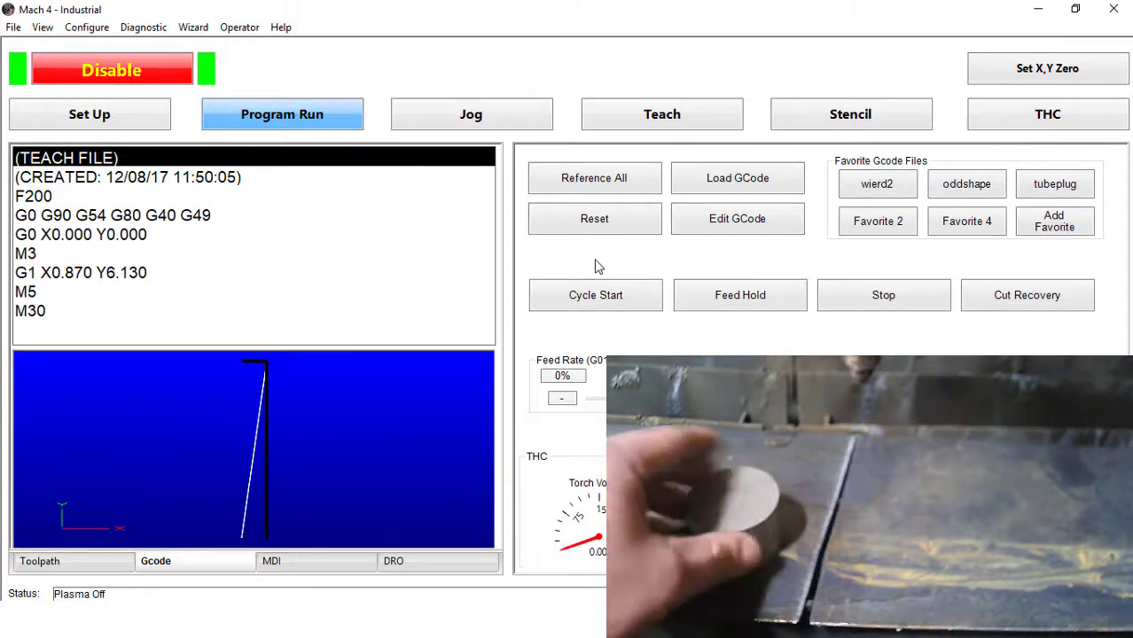
key("alt+r")
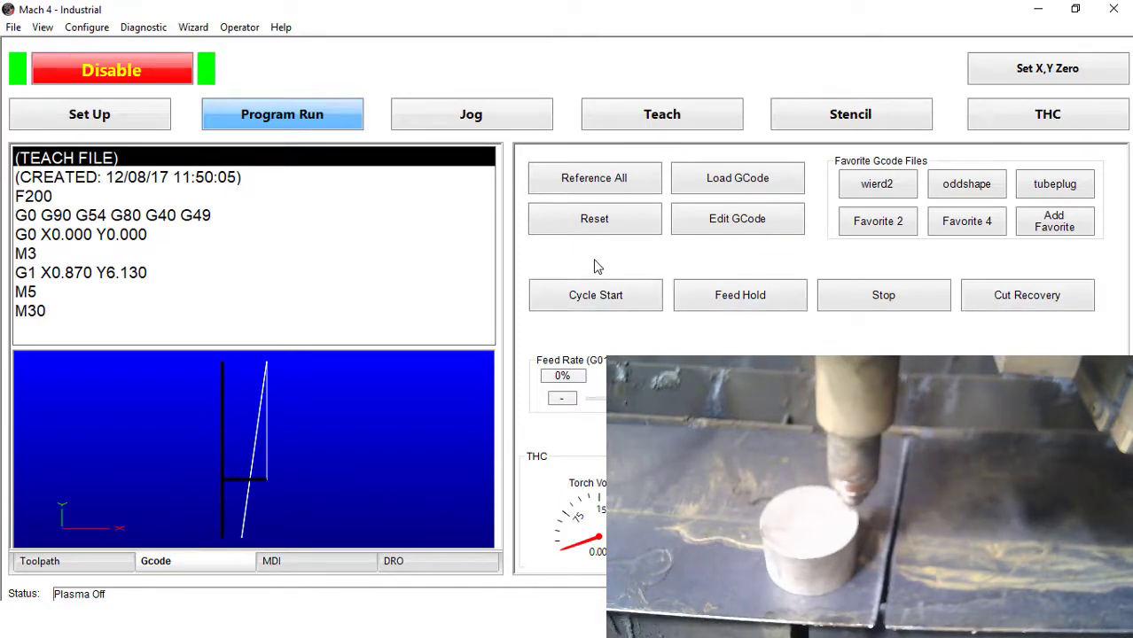
Begin a new teach session at feed rate 200 with the current point as X0, Y0
left_click(664, 114)
left_click(798, 182)
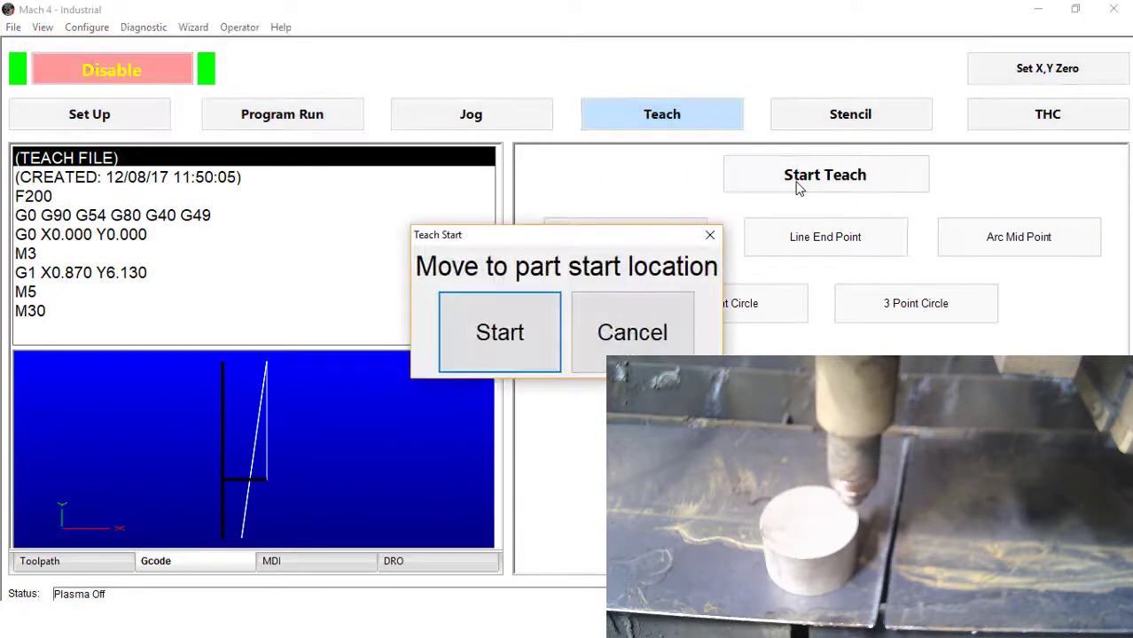
left_click(522, 342)
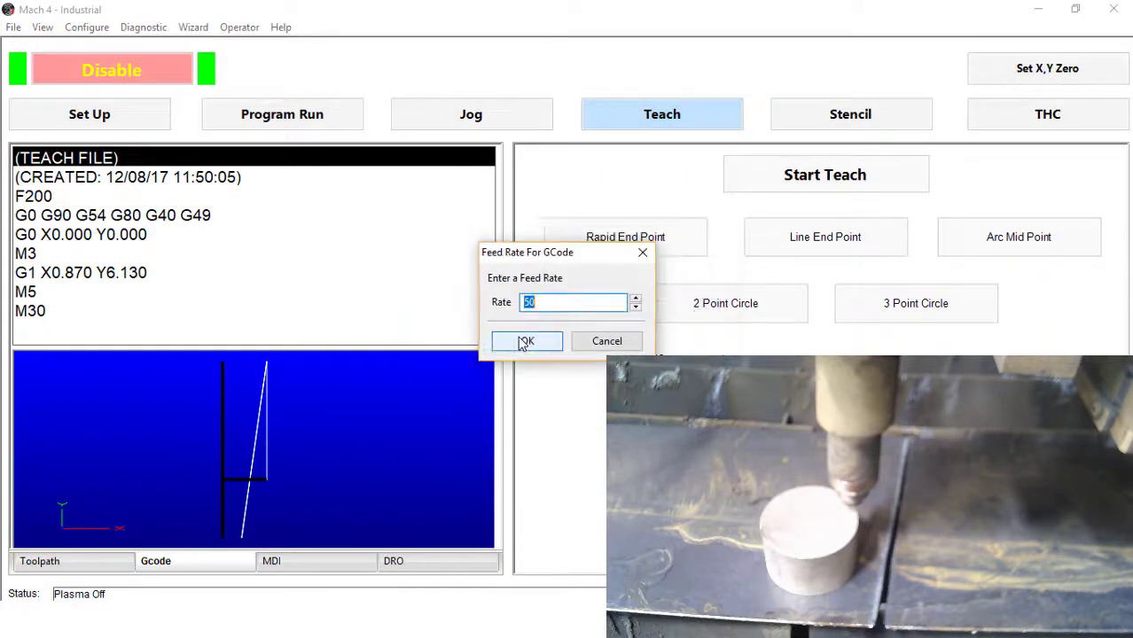
left_click(524, 342)
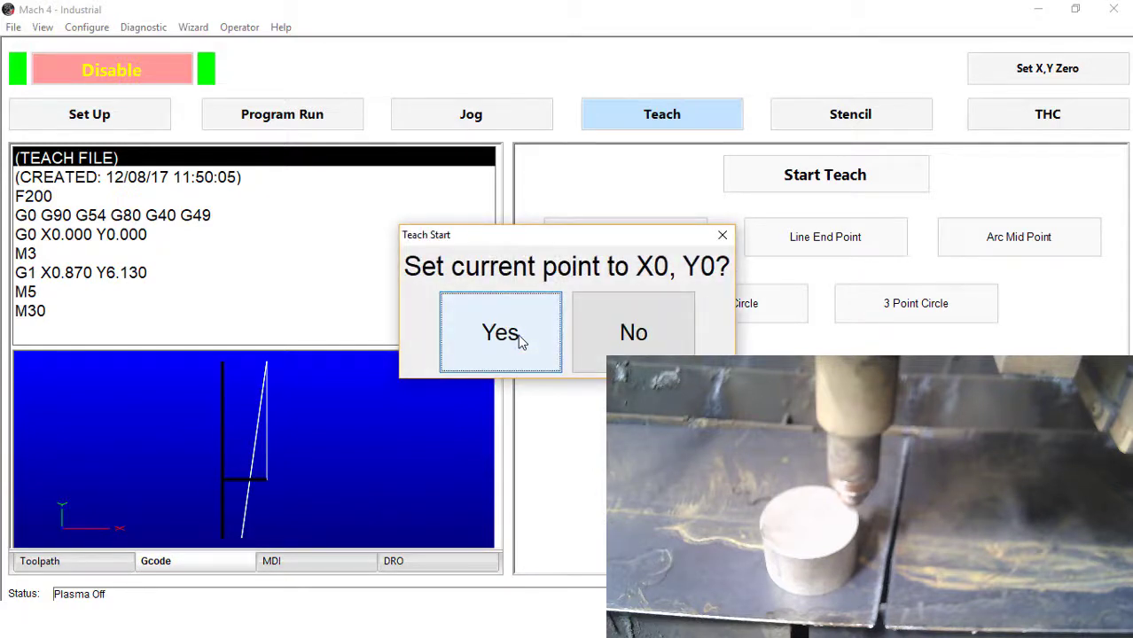
left_click(522, 341)
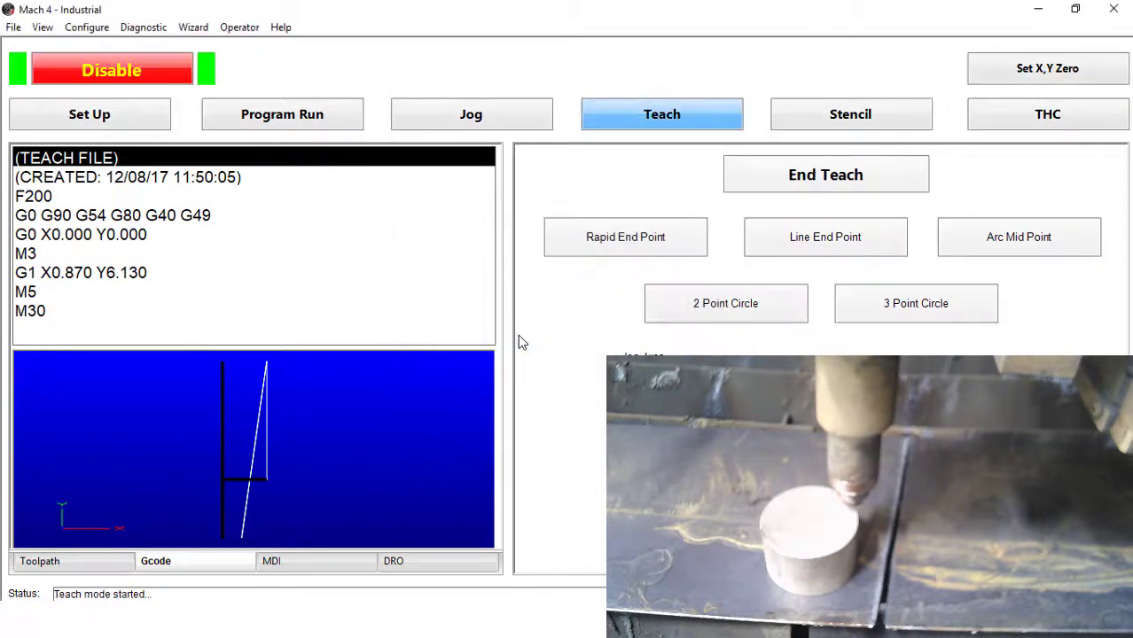
Teach a two-point circle through the start point, jogging left and down to set its centre
left_click(698, 312)
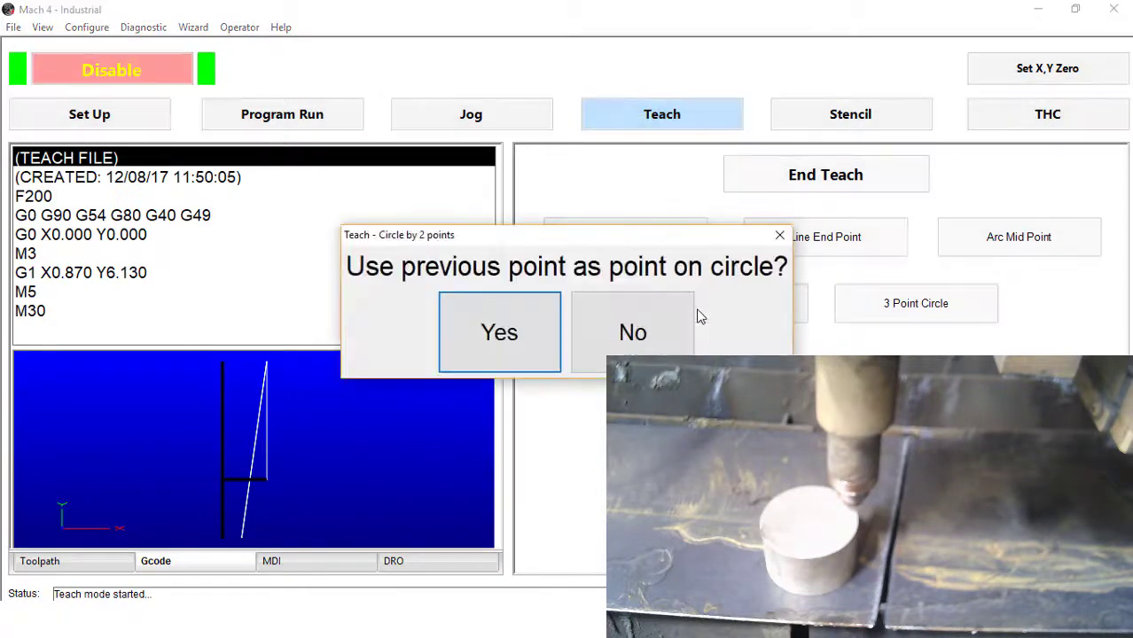
left_click(512, 332)
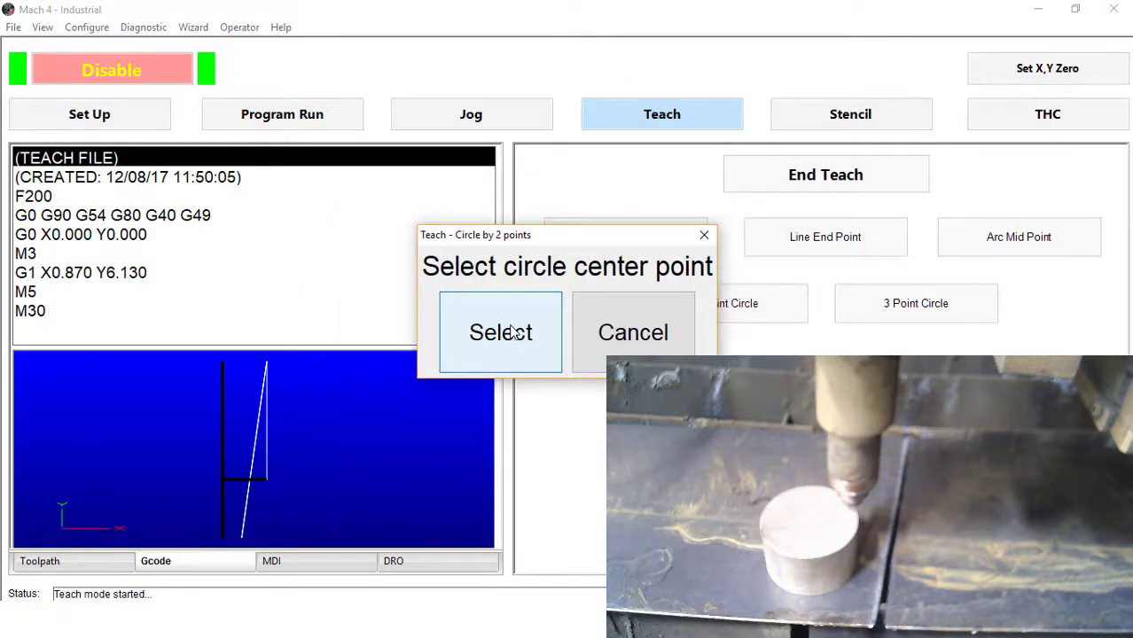
key("Left")
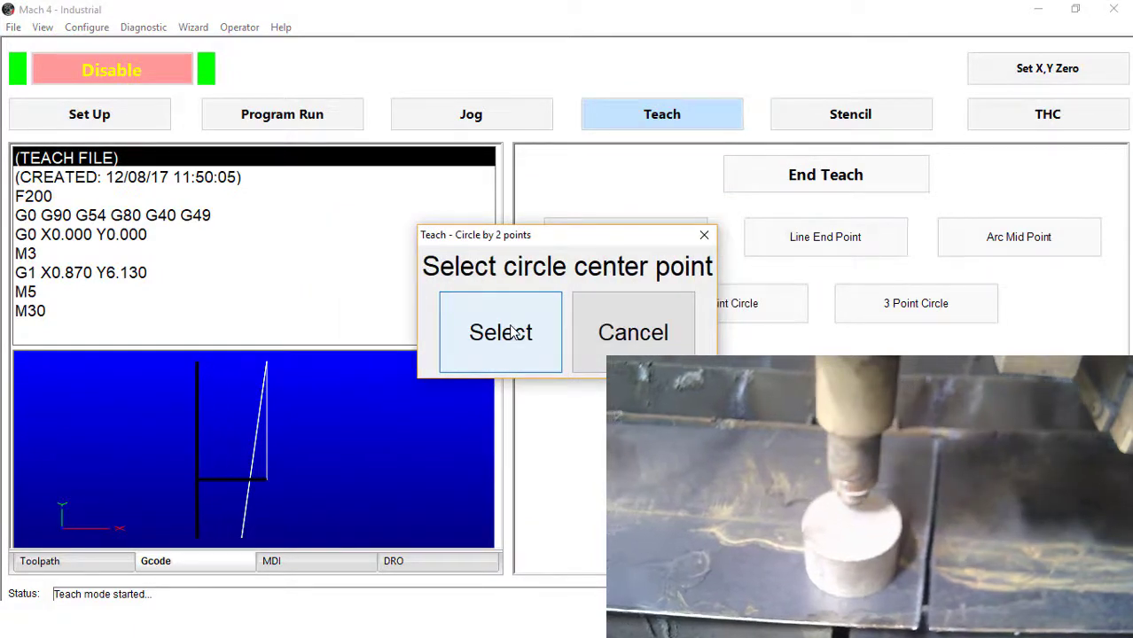
key("Down")
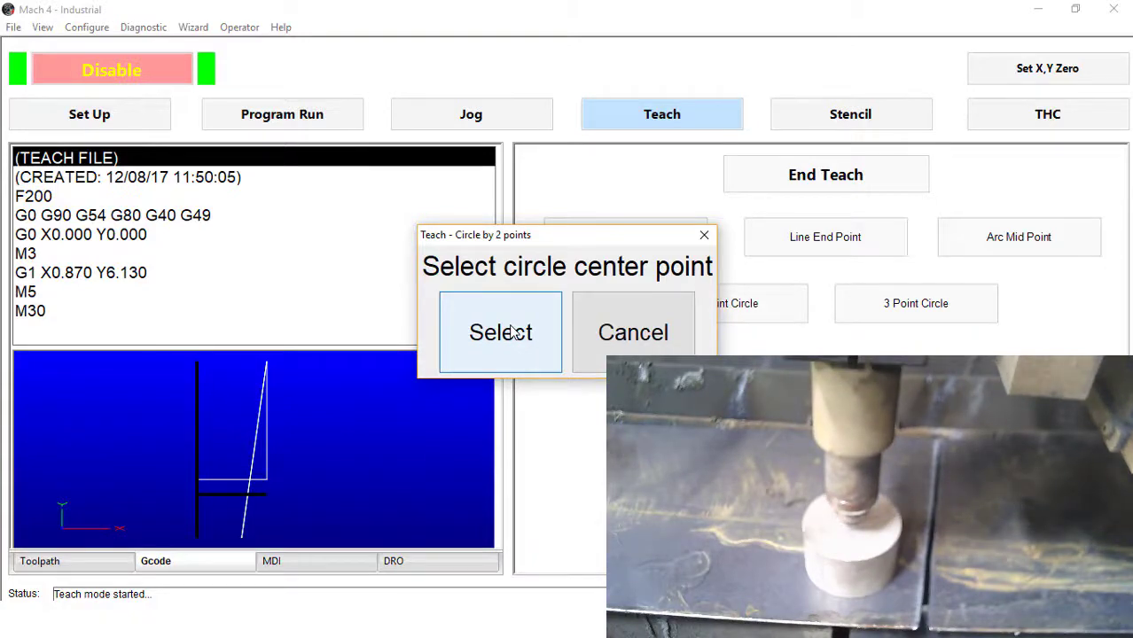
left_click(513, 332)
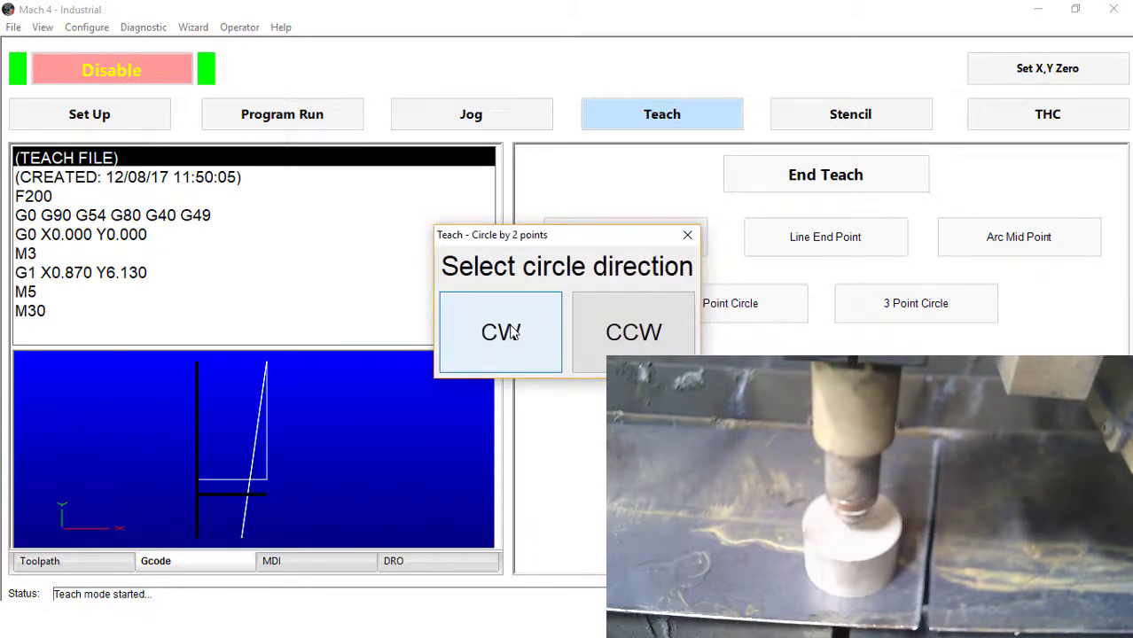
Make the circle clockwise, end teaching without a closing line, and save it as 2PTCirc
left_click(512, 332)
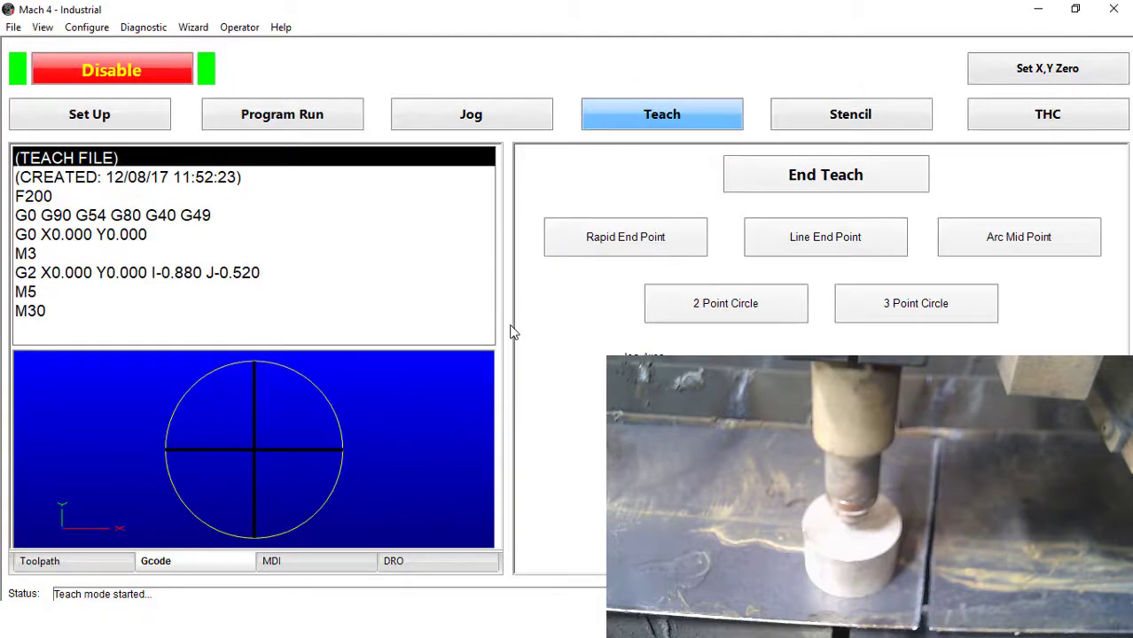
left_click(808, 180)
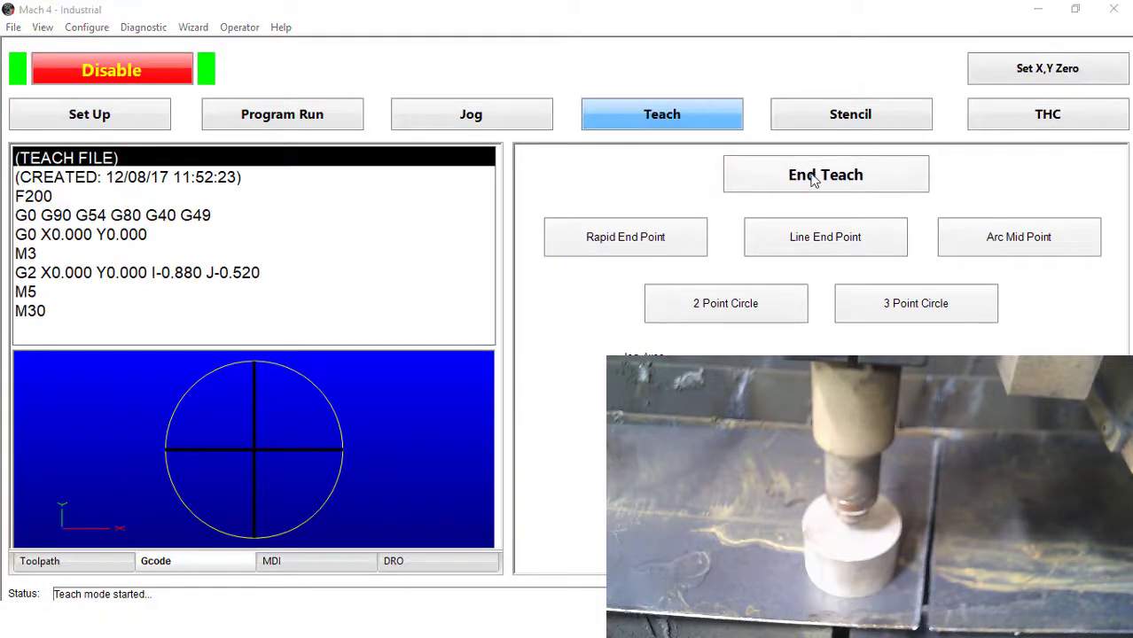
left_click(632, 331)
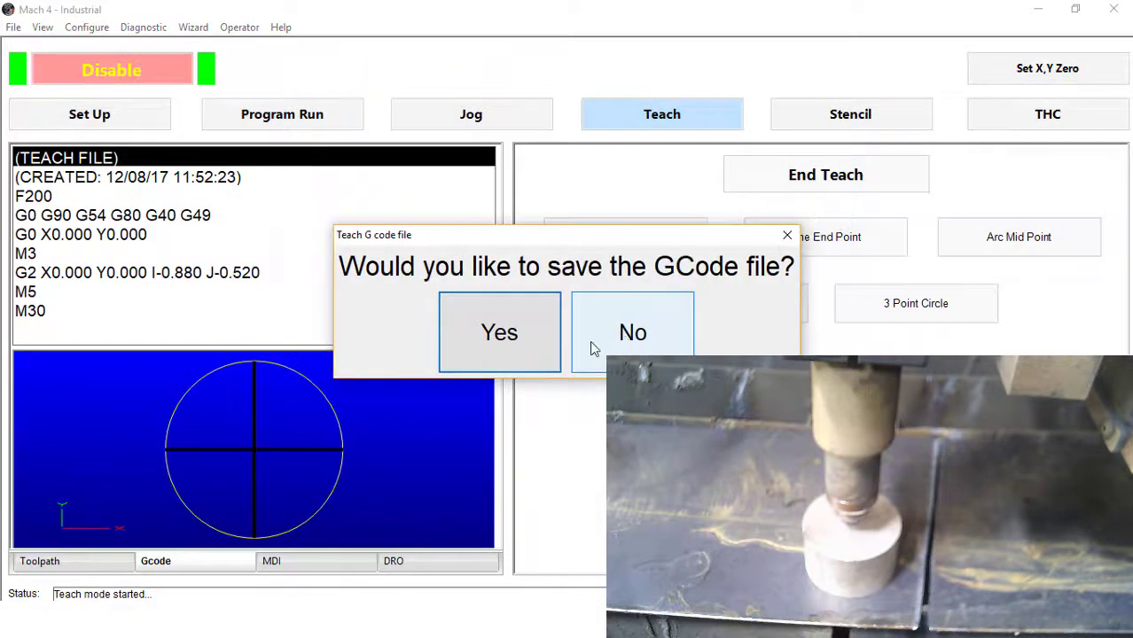
left_click(523, 348)
type("2PTCirc")
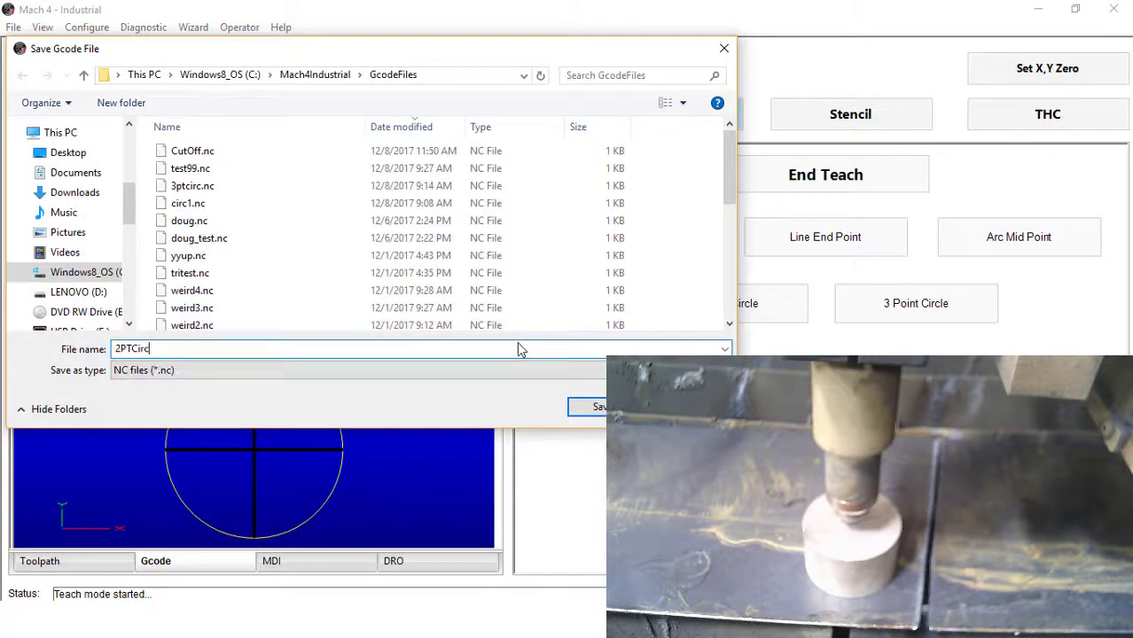
key("Return")
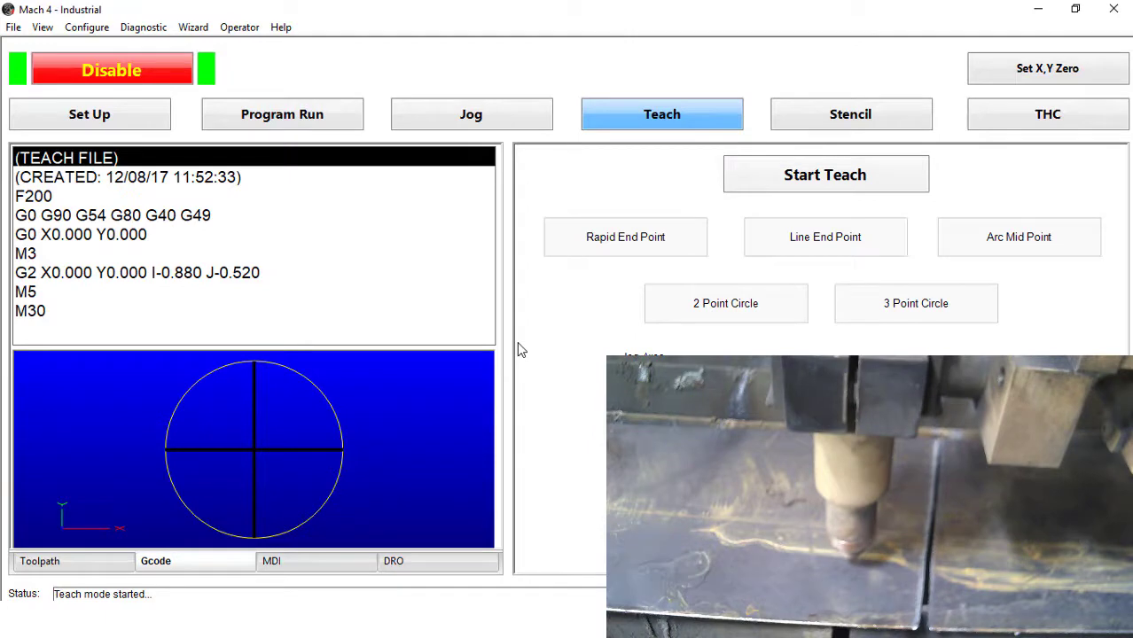
Run the 2PTCirc program from Program Run to cut the round hole
left_click(319, 119)
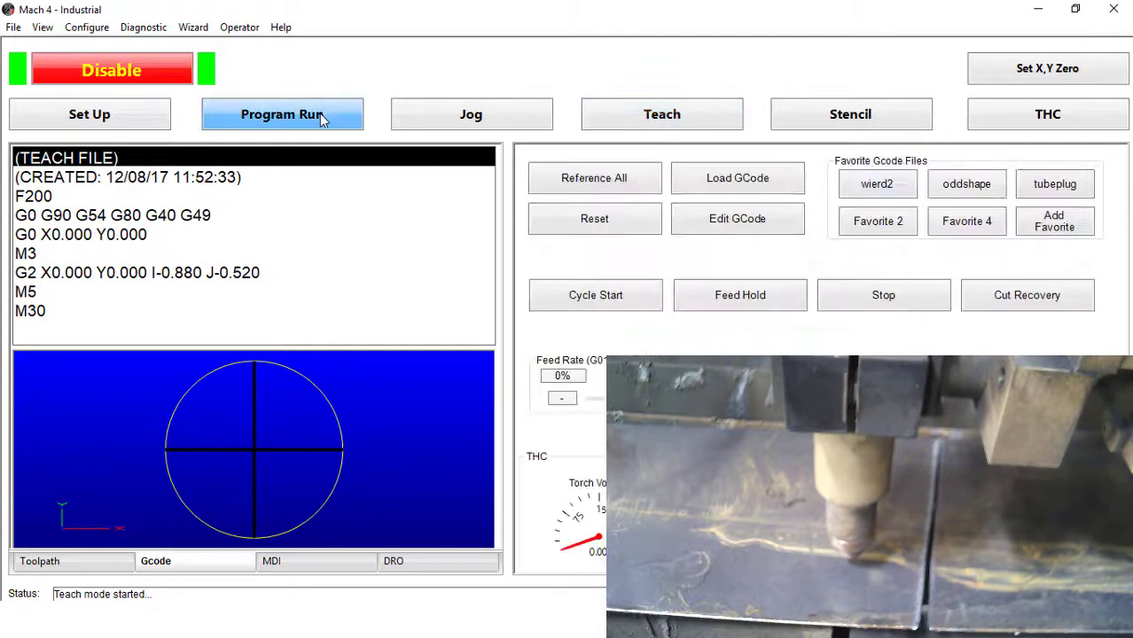
left_click(599, 301)
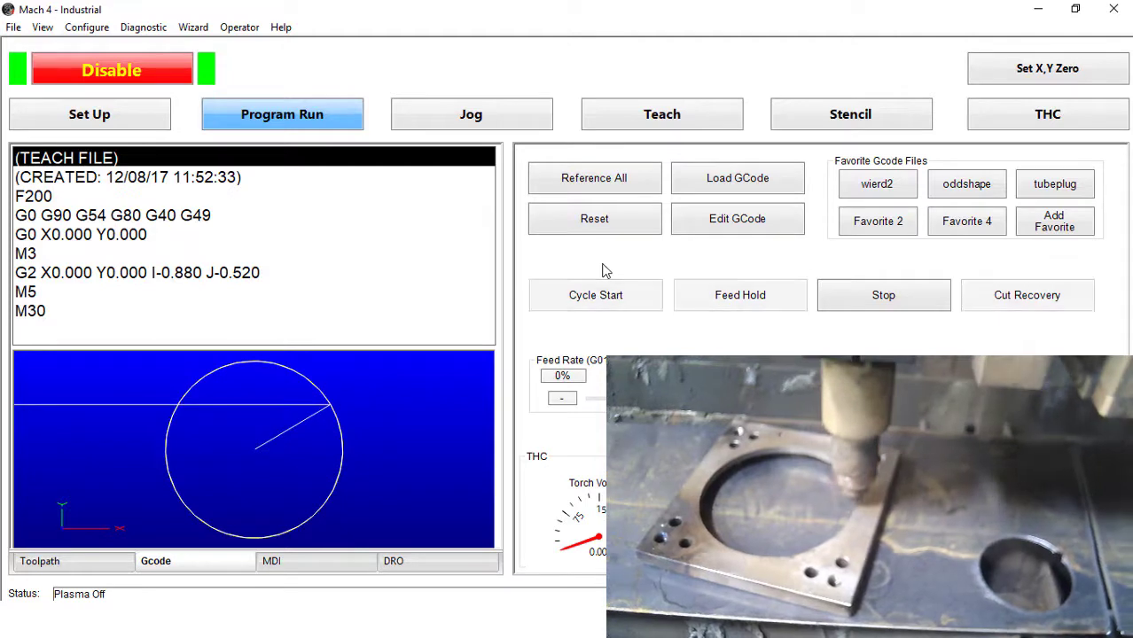
Start a new teach file at feed rate 200 with the current position as X0 Y0
left_click(662, 121)
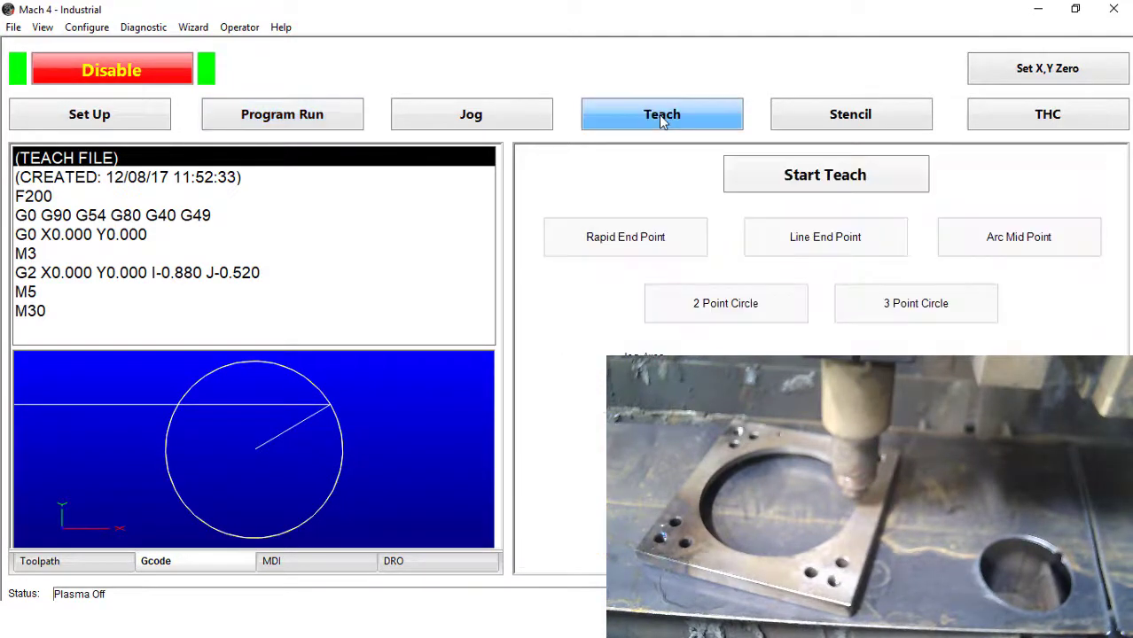
left_click(846, 179)
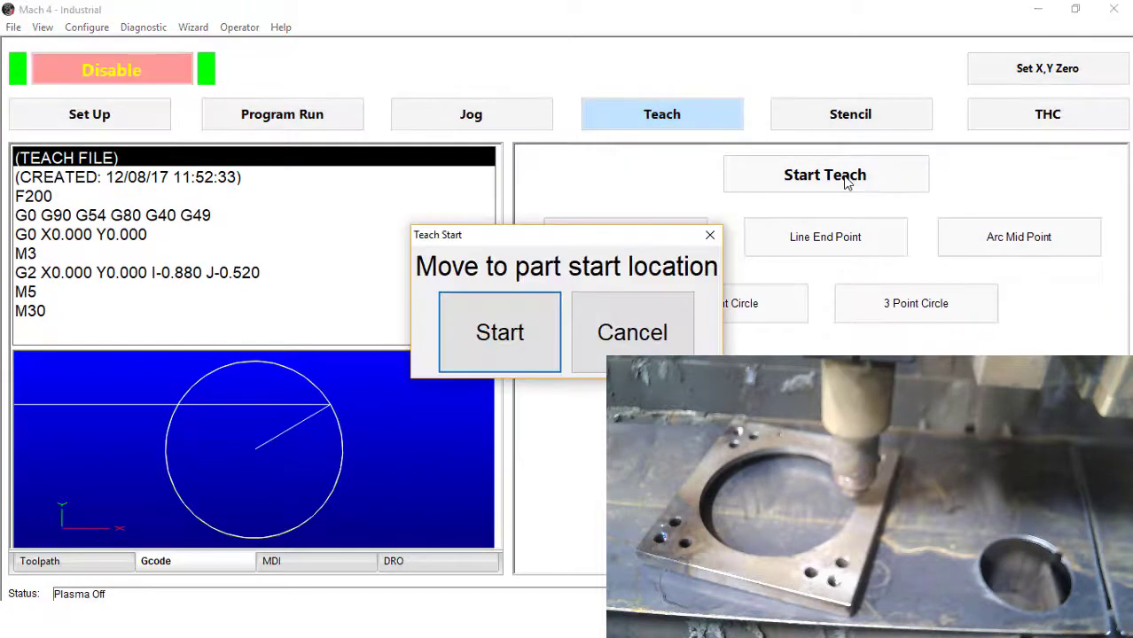
left_click(519, 343)
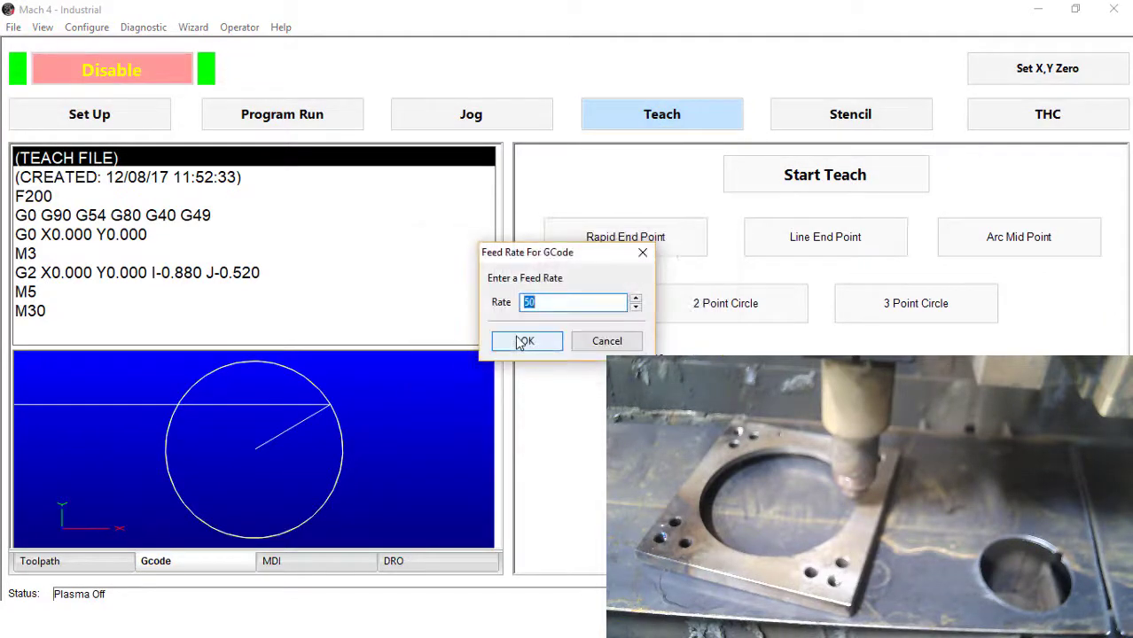
type("200")
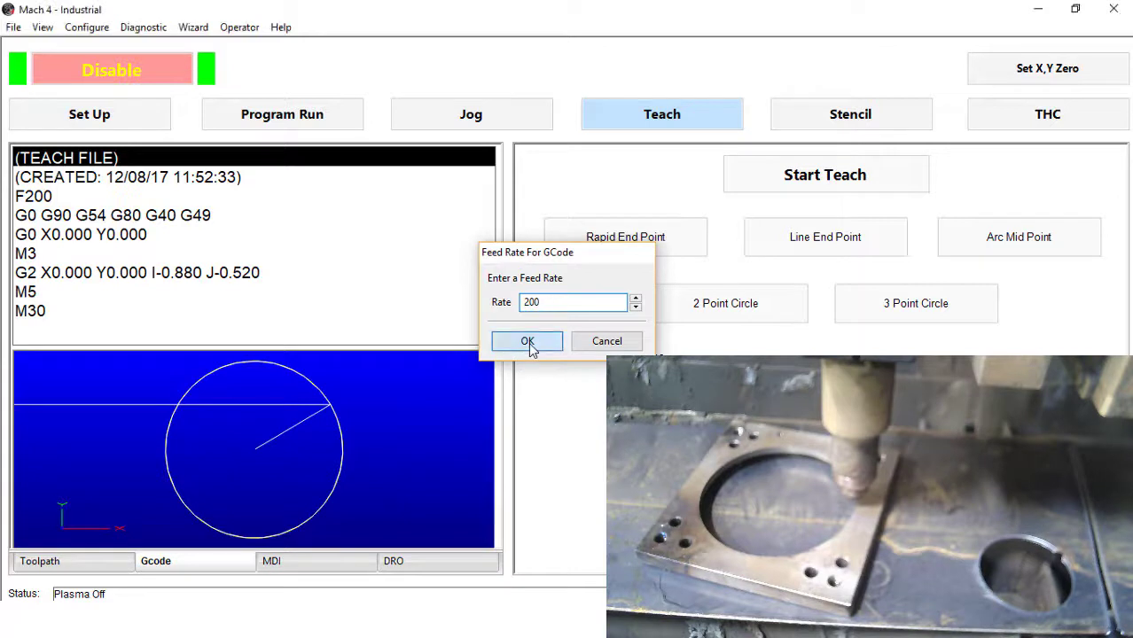
left_click(529, 342)
left_click(529, 344)
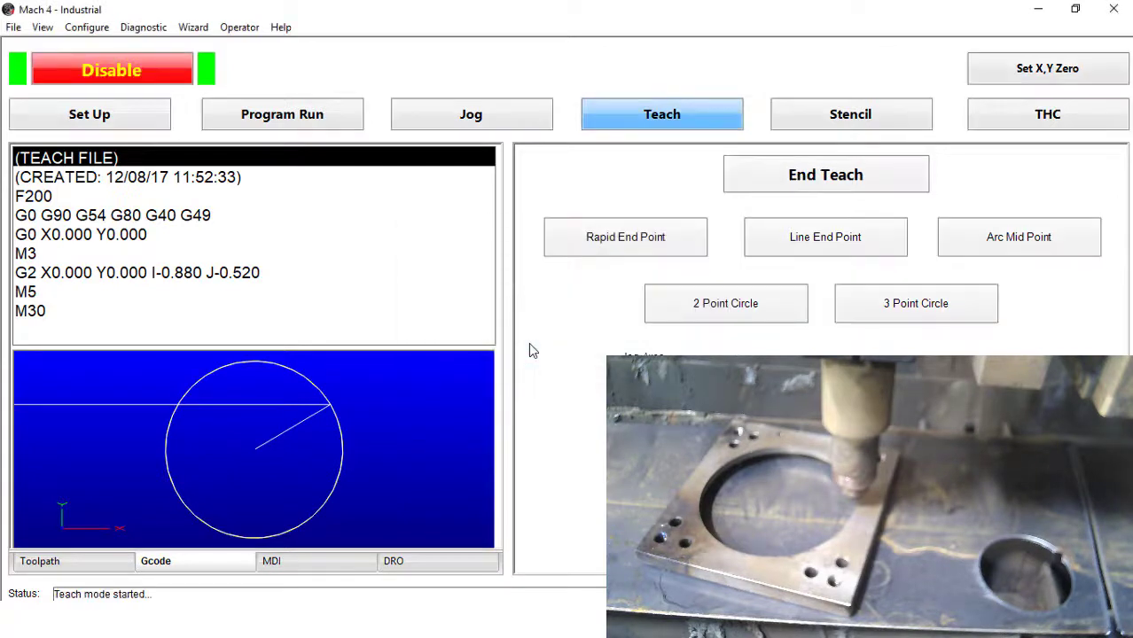
Record a three-point circle, ending at G3 X0.000 Y0.000 I-1.838 J0.156
left_click(896, 303)
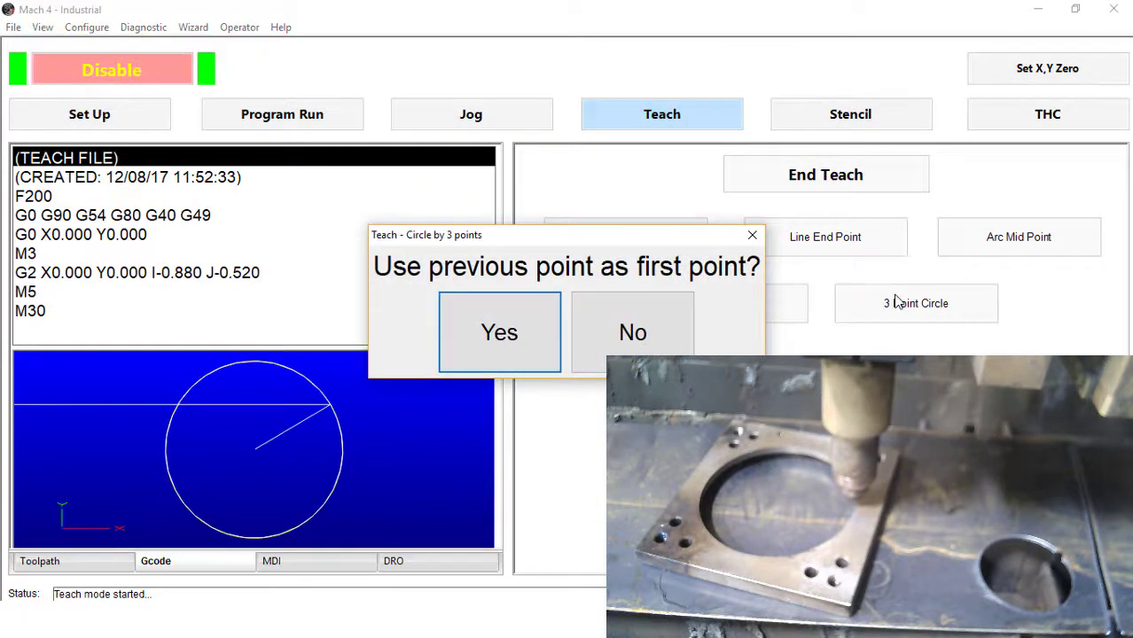
left_click(520, 333)
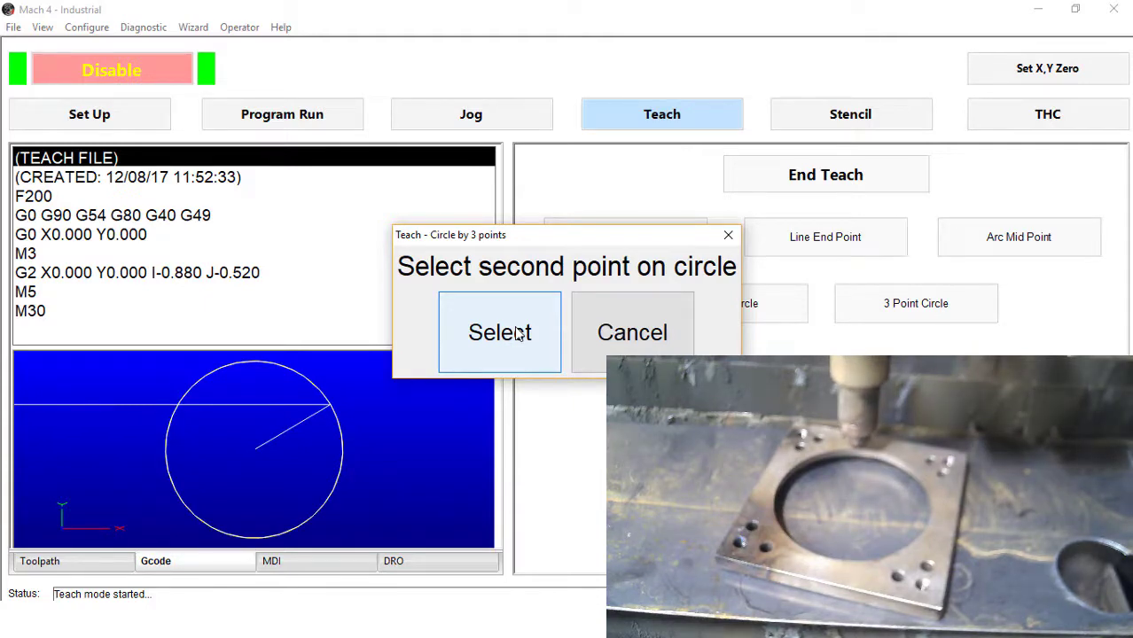
left_click(518, 333)
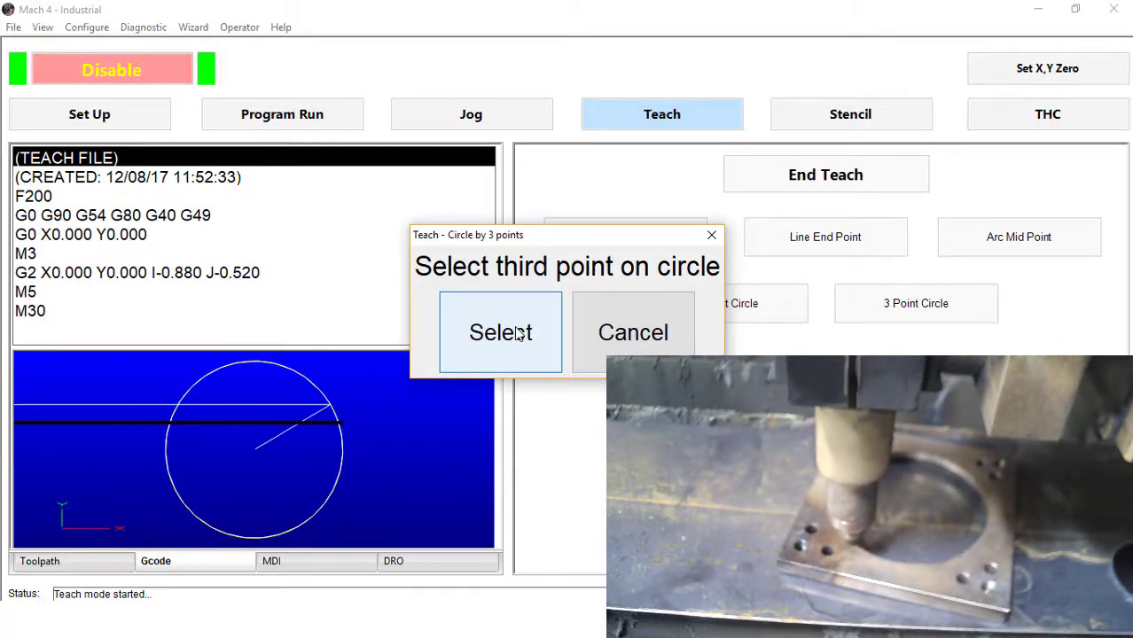
left_click(518, 332)
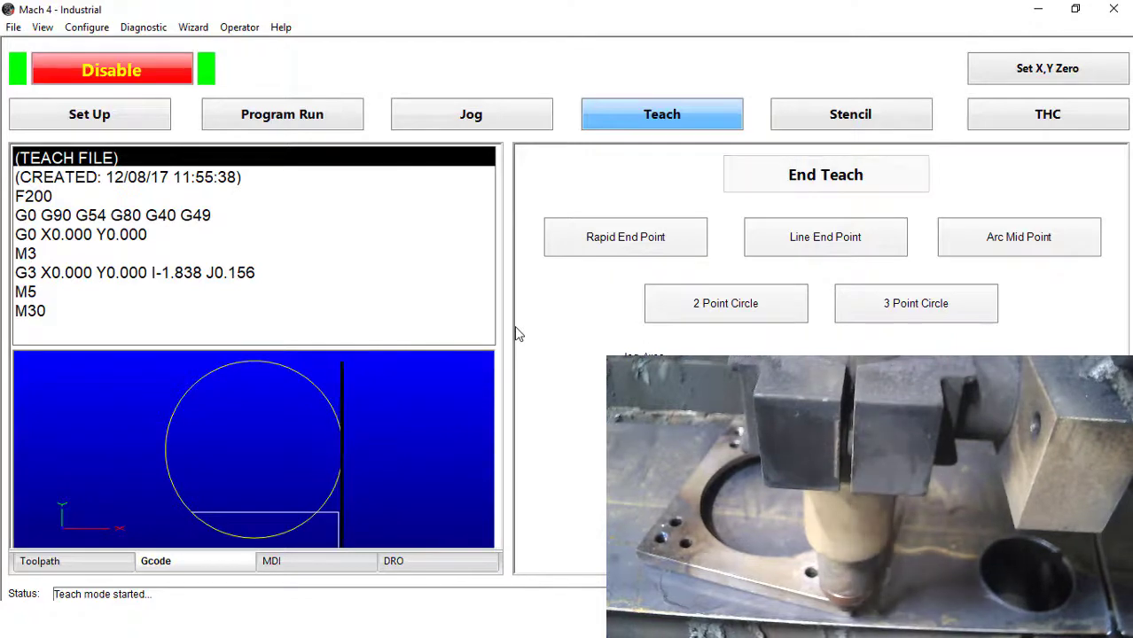
Add a rapid to X0.020 Y-2.950 and three straight sides of the square around the circle
left_click(621, 248)
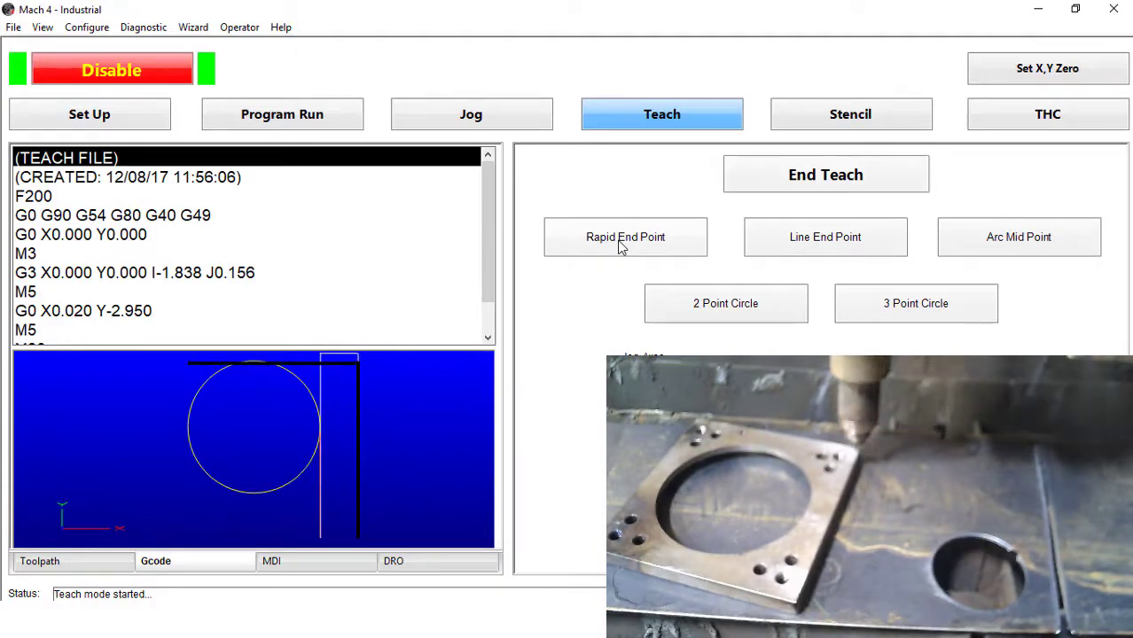
left_click(809, 245)
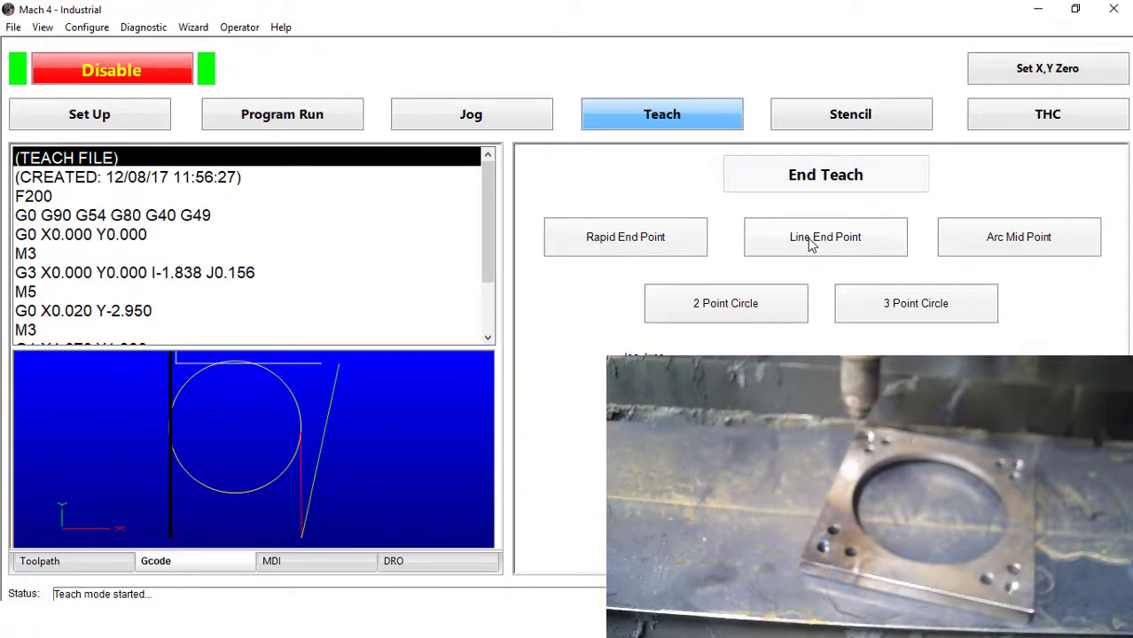
left_click(810, 245)
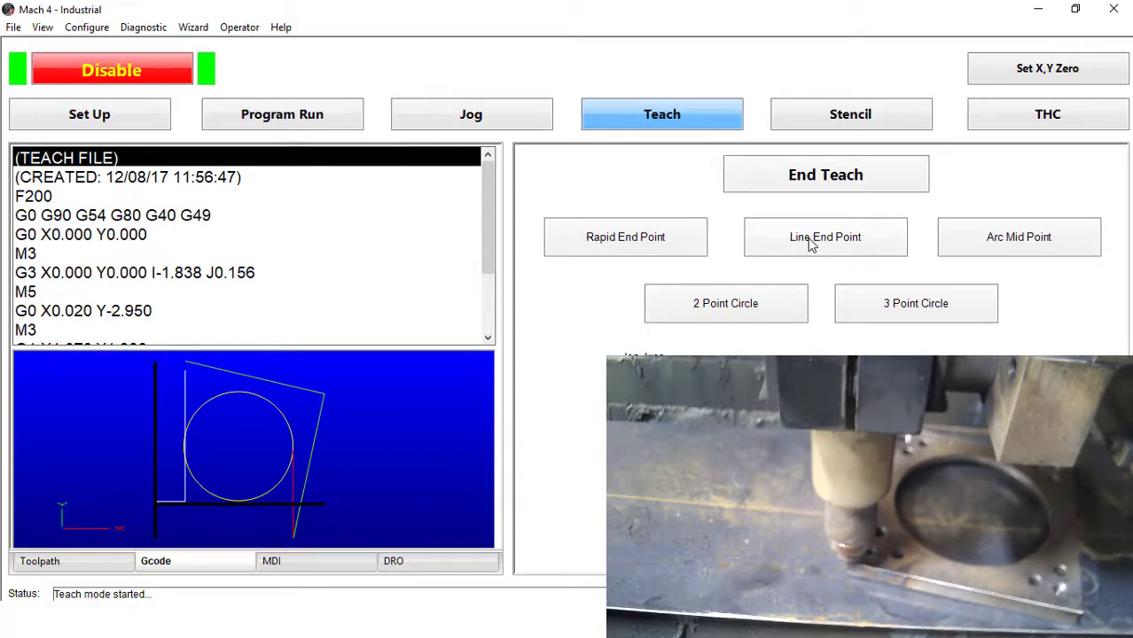
left_click(810, 245)
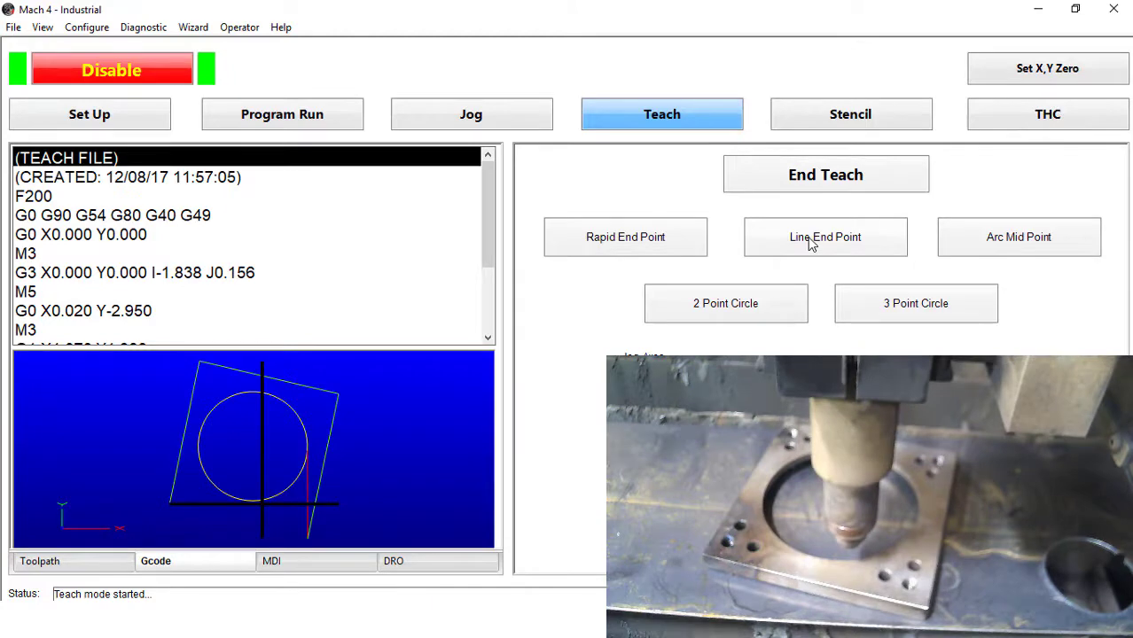
End teaching, close the square with a final line, and save the program as Spacer
left_click(824, 178)
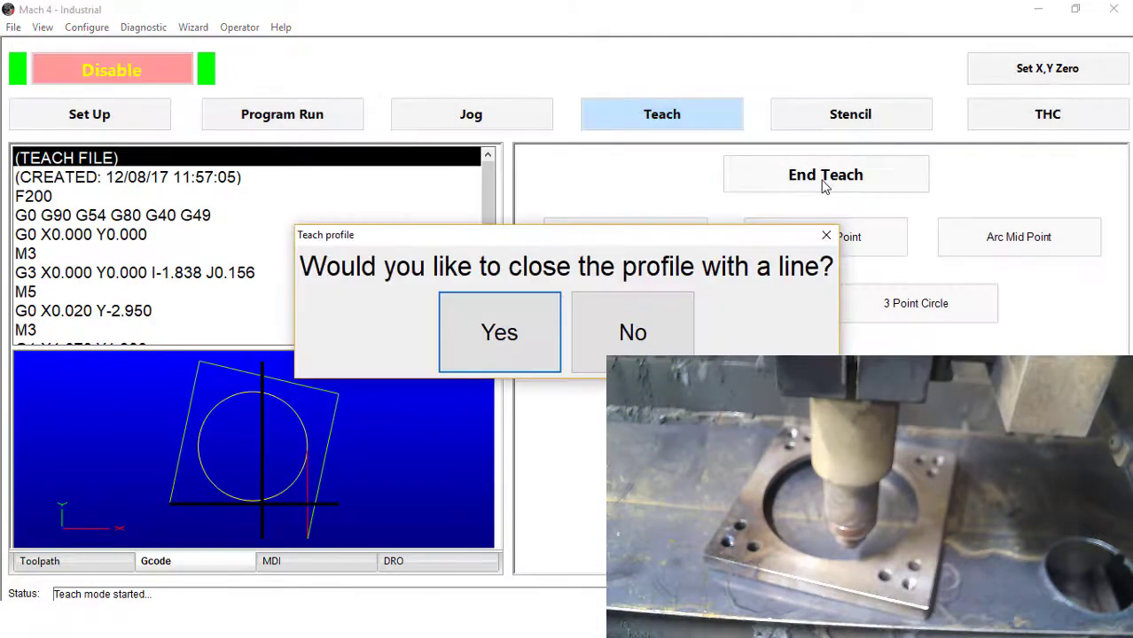
left_click(497, 333)
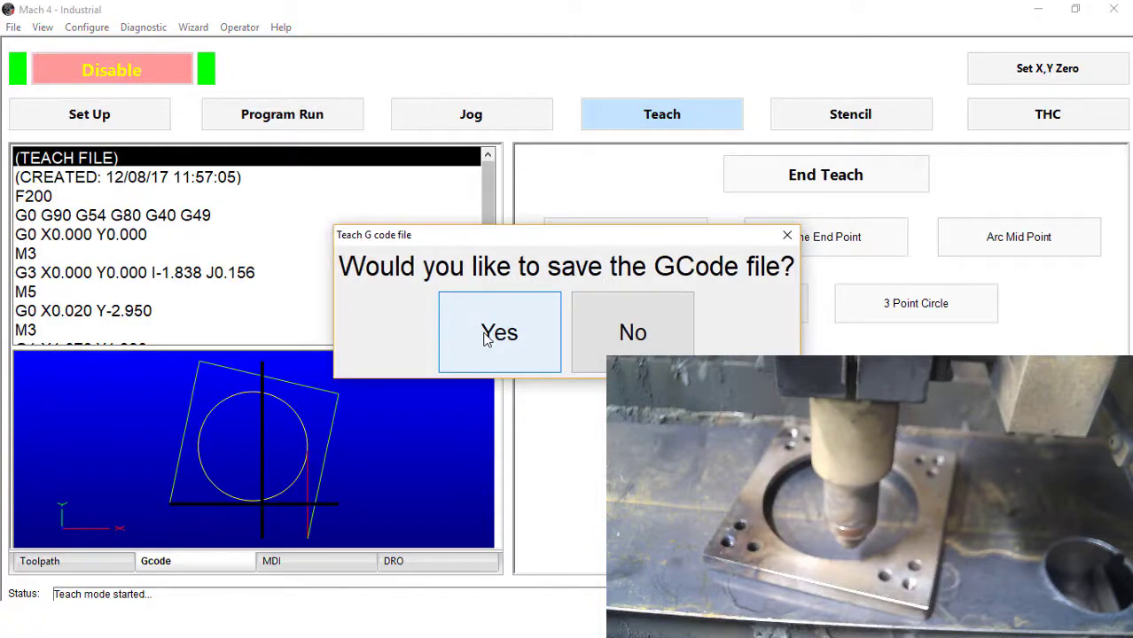
left_click(486, 335)
type("Spacer")
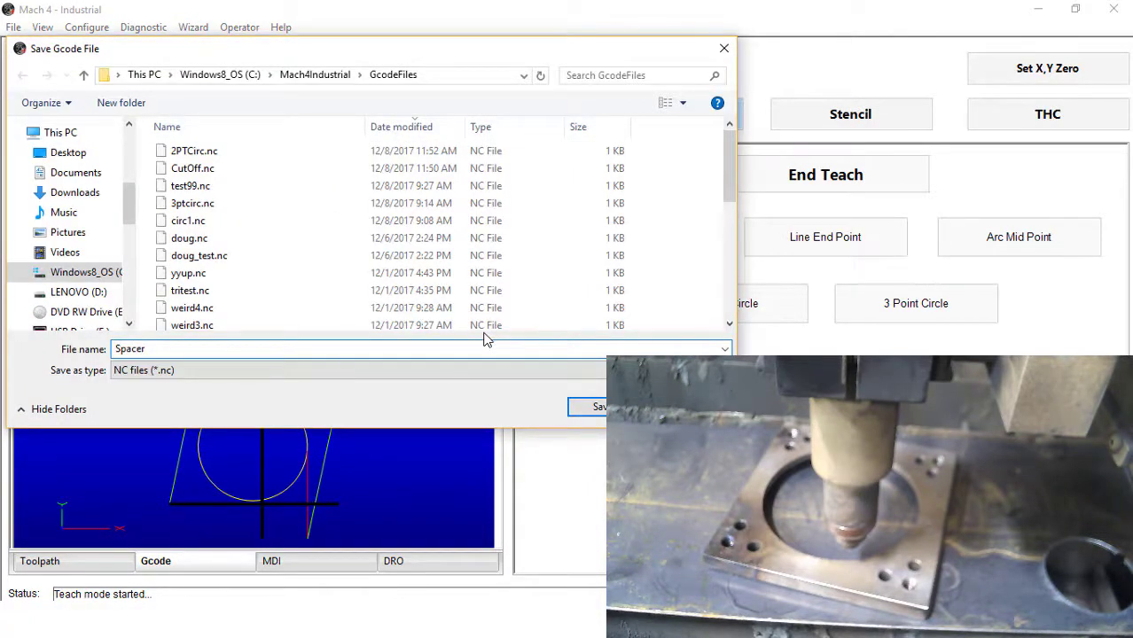
key("Return")
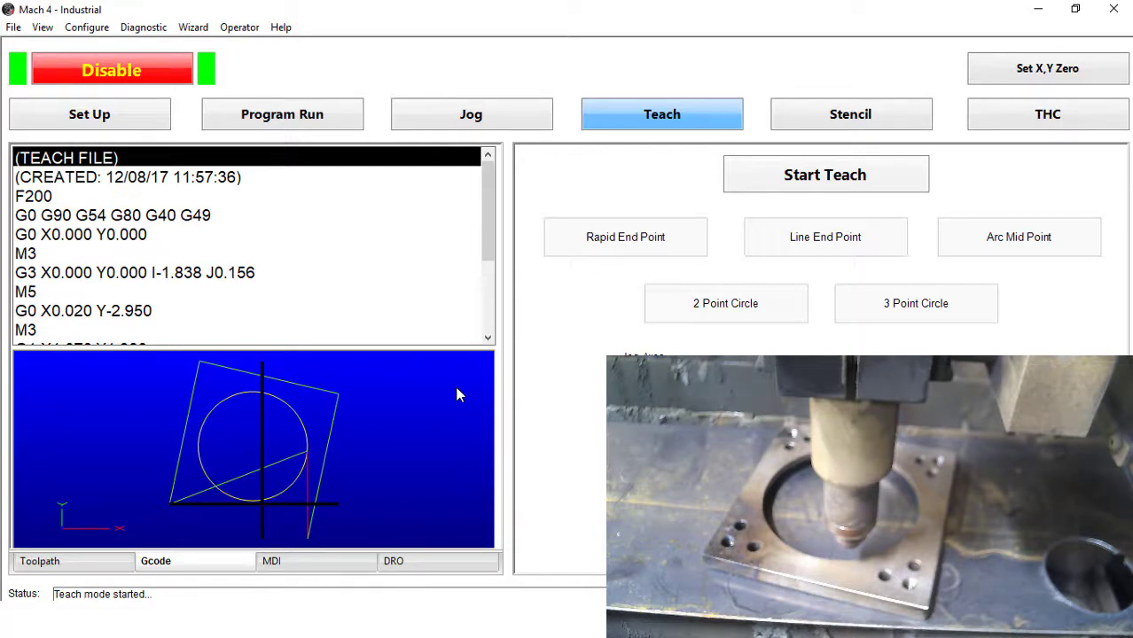
Start a new teach file at X0 Y0 and record a three-point circle
left_click(859, 179)
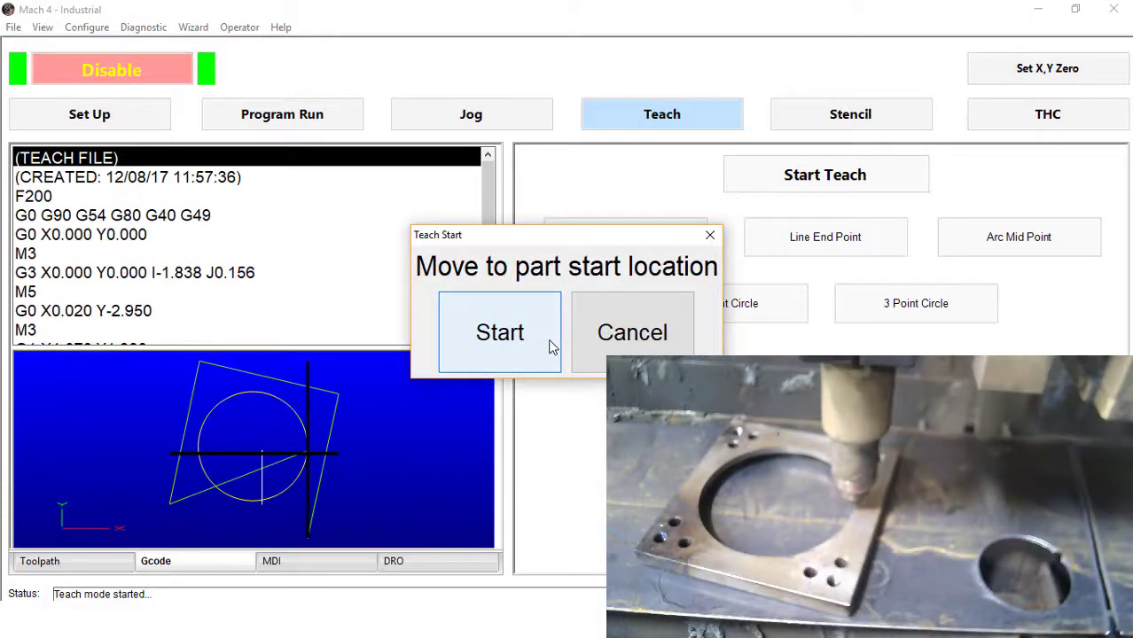
left_click(549, 344)
left_click(546, 344)
left_click(536, 344)
left_click(899, 312)
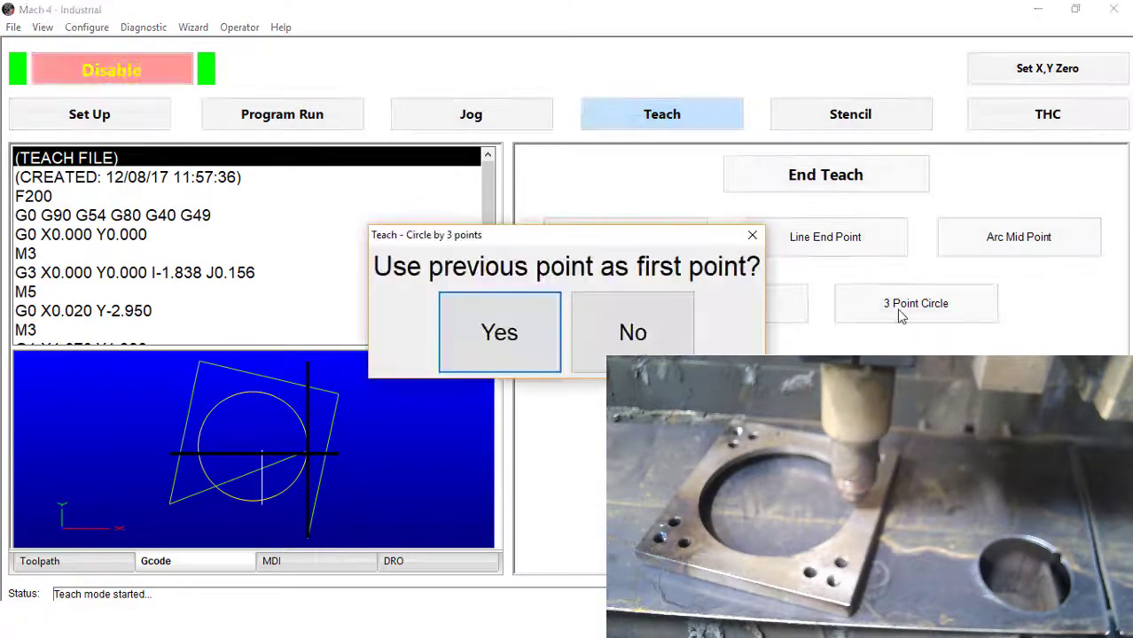
left_click(514, 330)
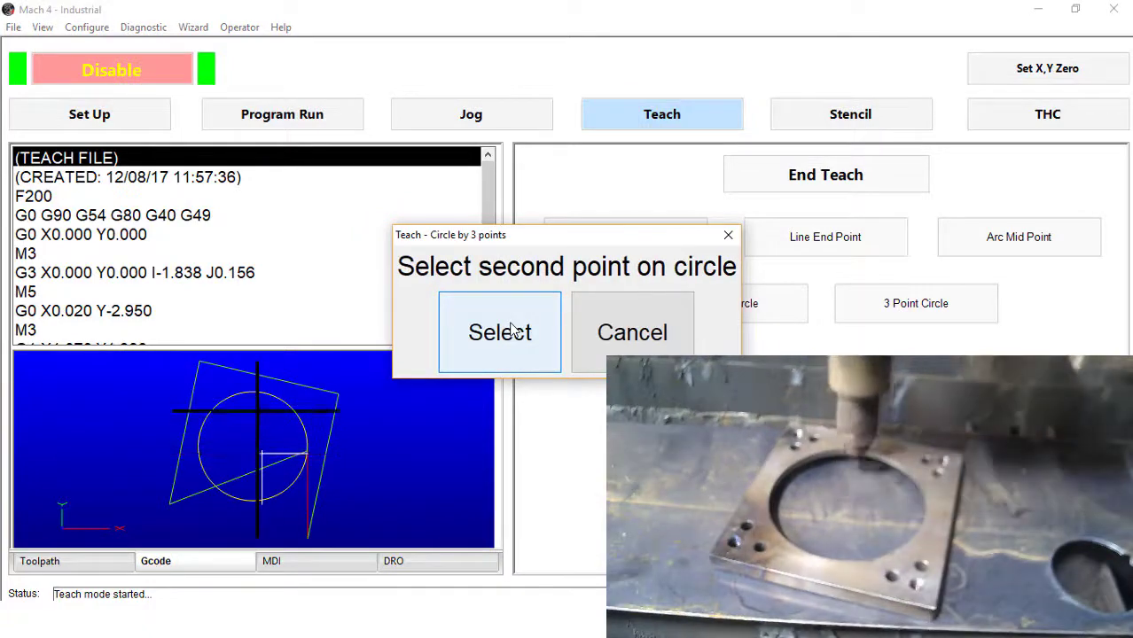
left_click(513, 330)
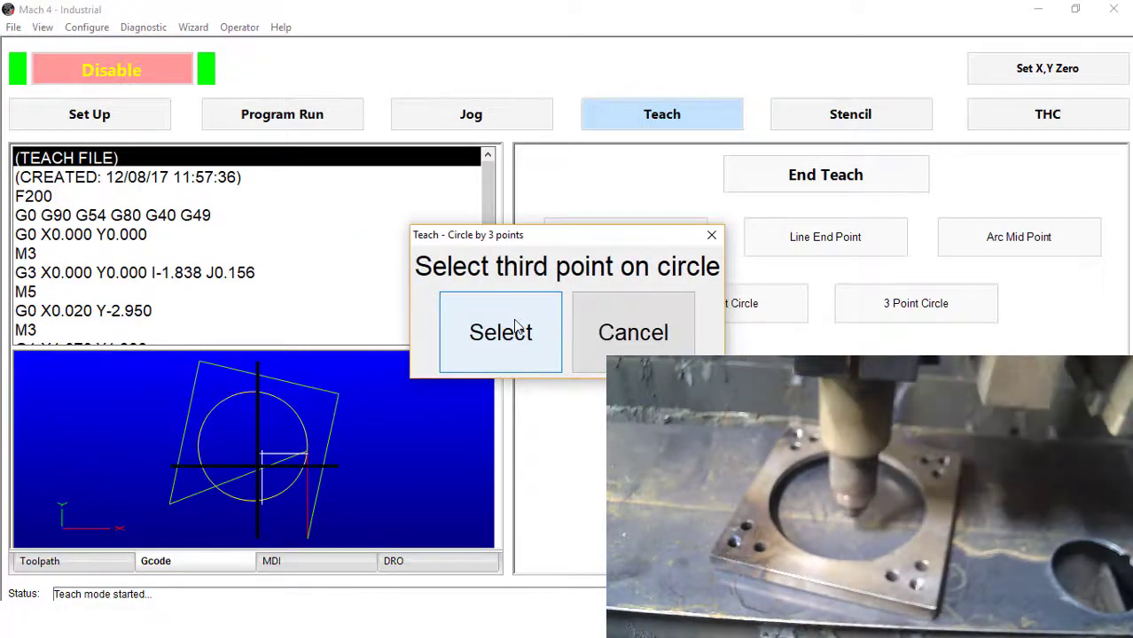
left_click(518, 329)
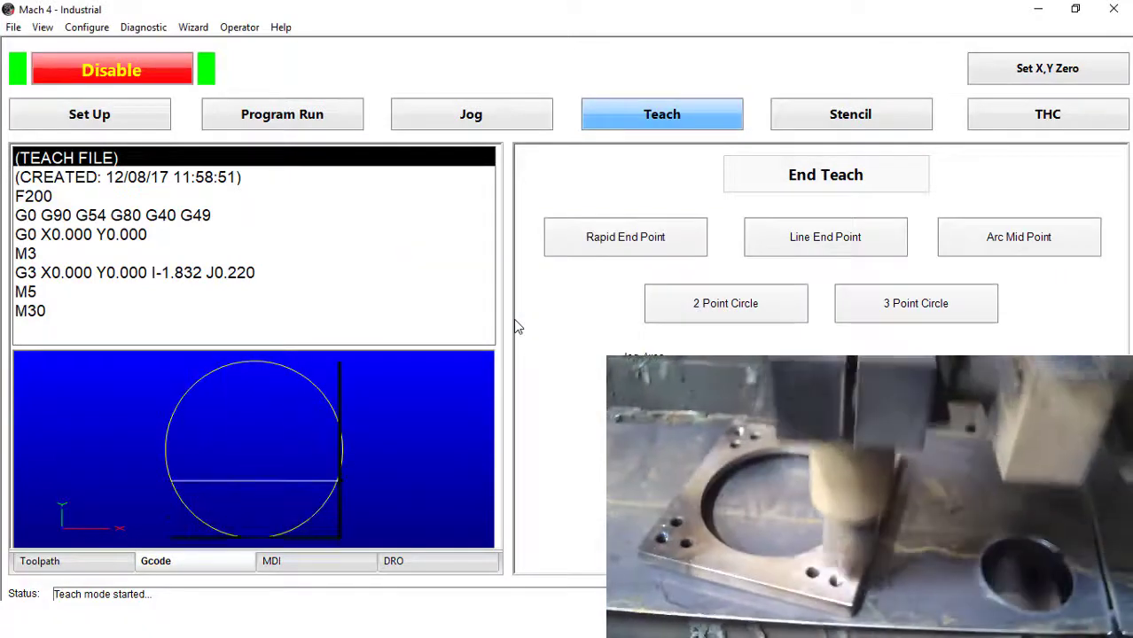
Add a rapid move and four straight sides tracing the square around the circle
left_click(608, 248)
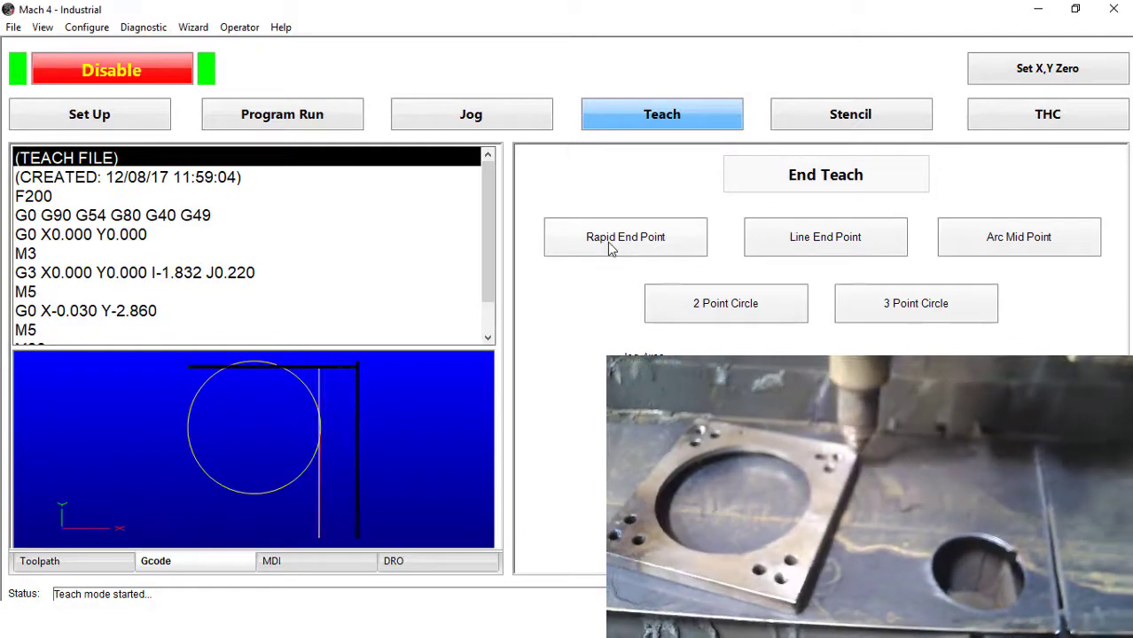
left_click(797, 246)
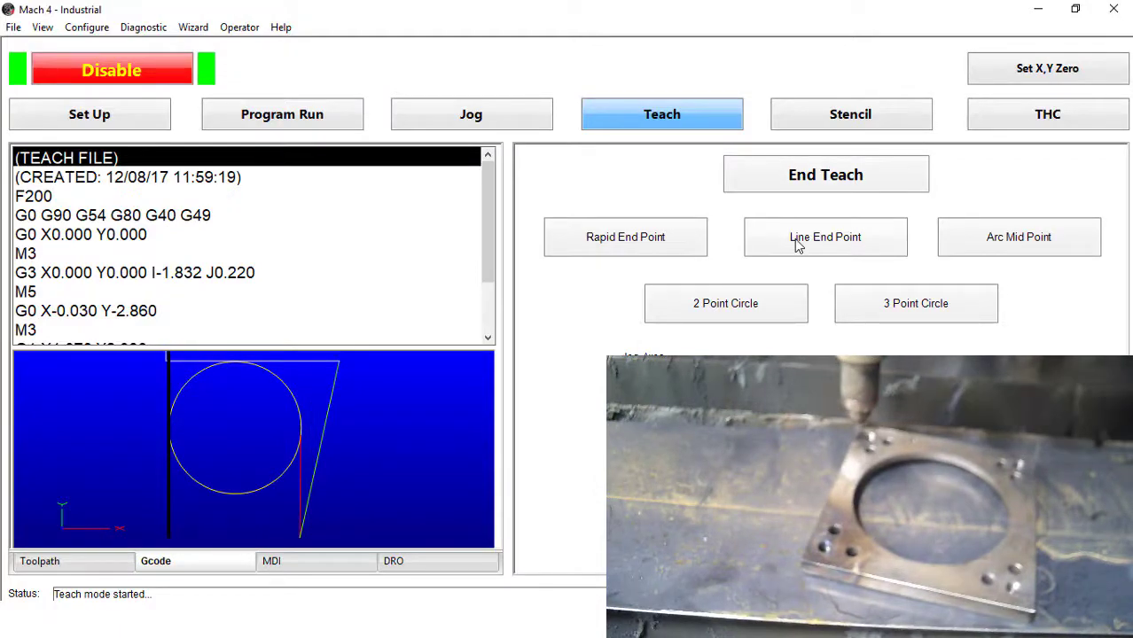
left_click(797, 245)
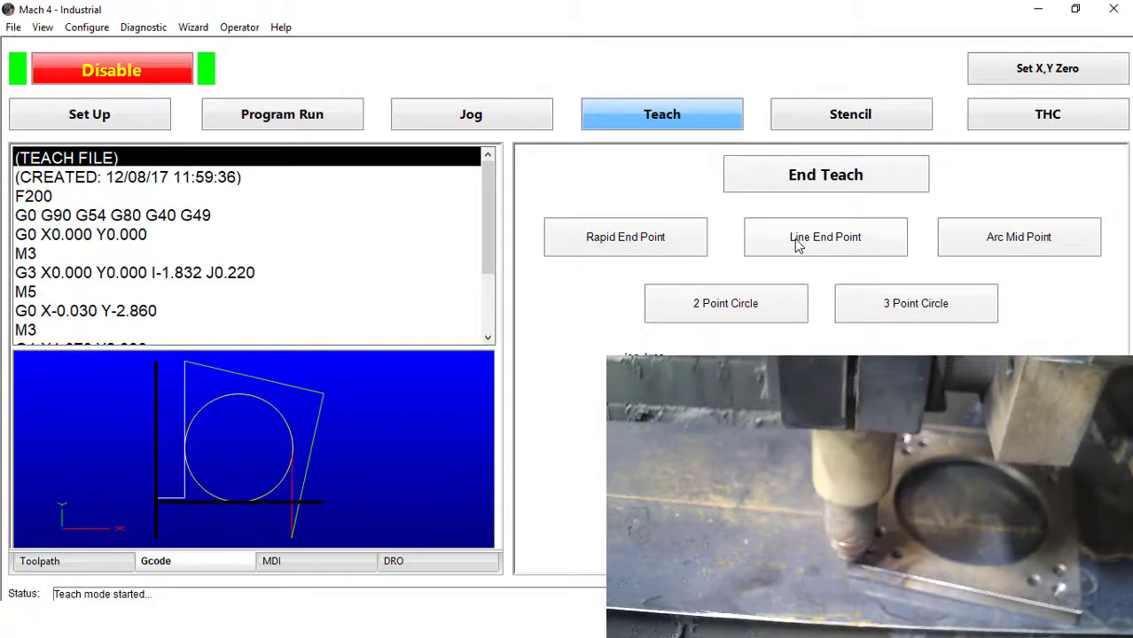
left_click(797, 246)
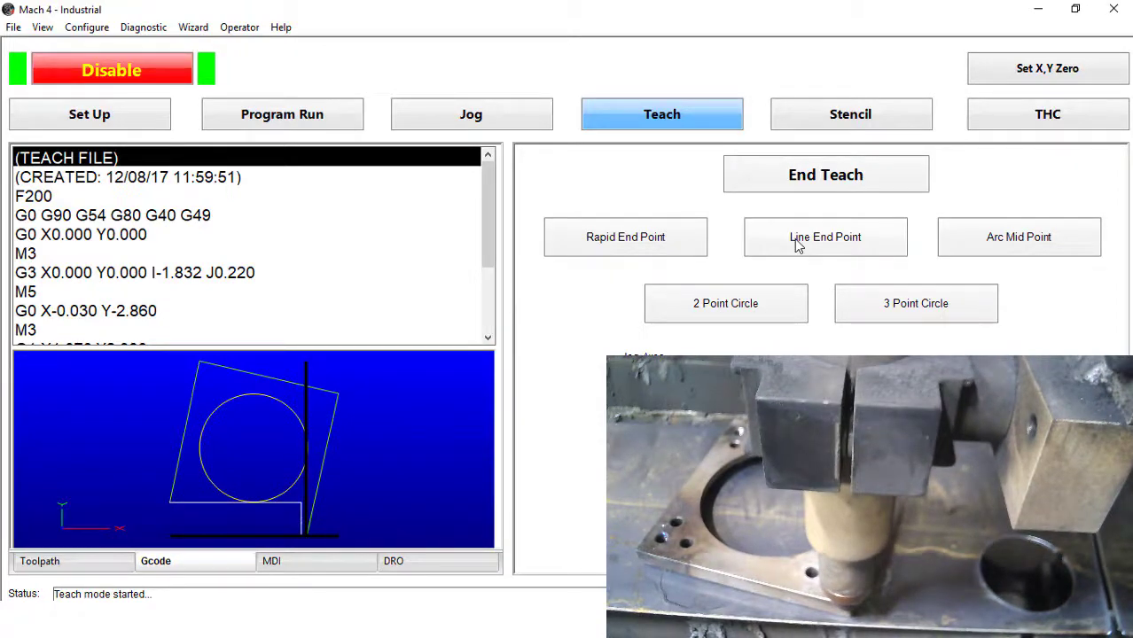
left_click(796, 246)
End teaching without a closing line and save the program as Spacer.nc
left_click(823, 177)
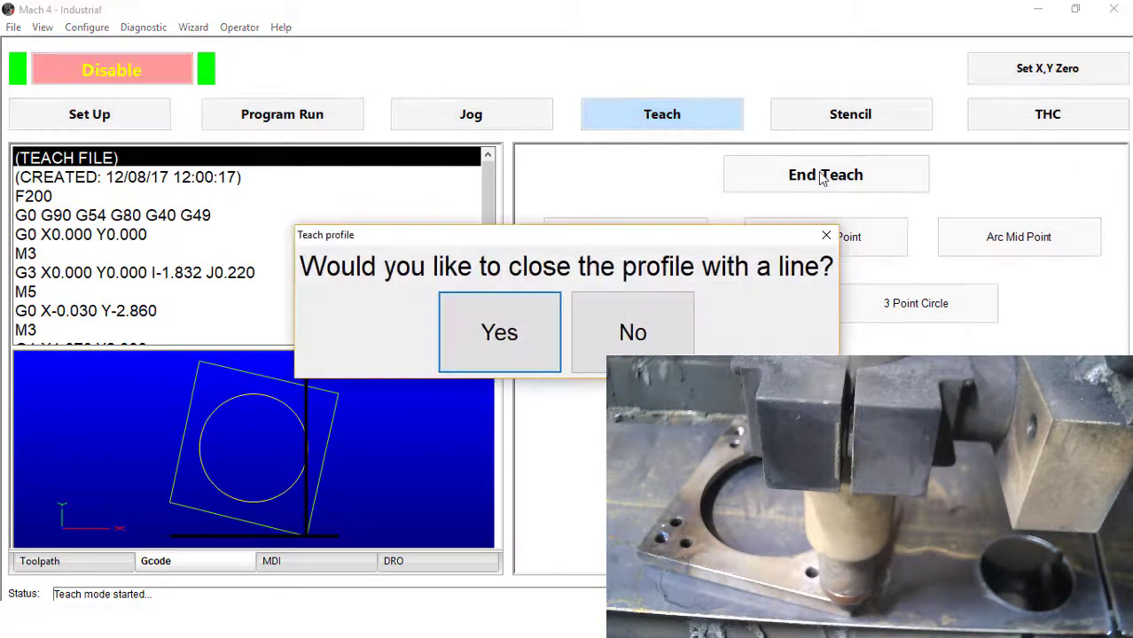
left_click(637, 333)
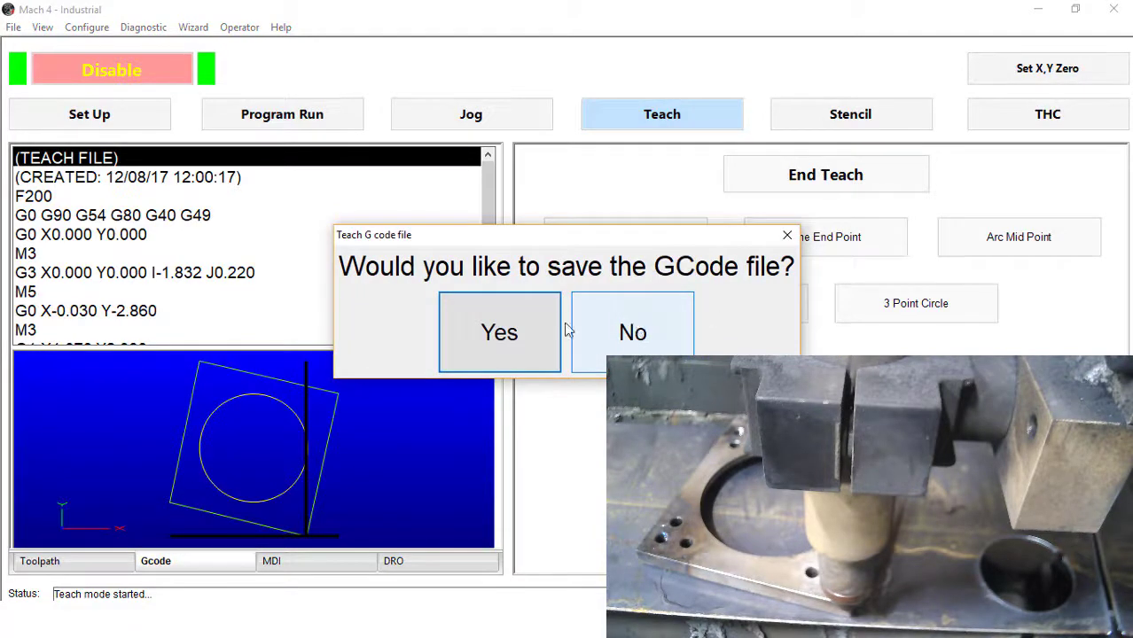
left_click(493, 342)
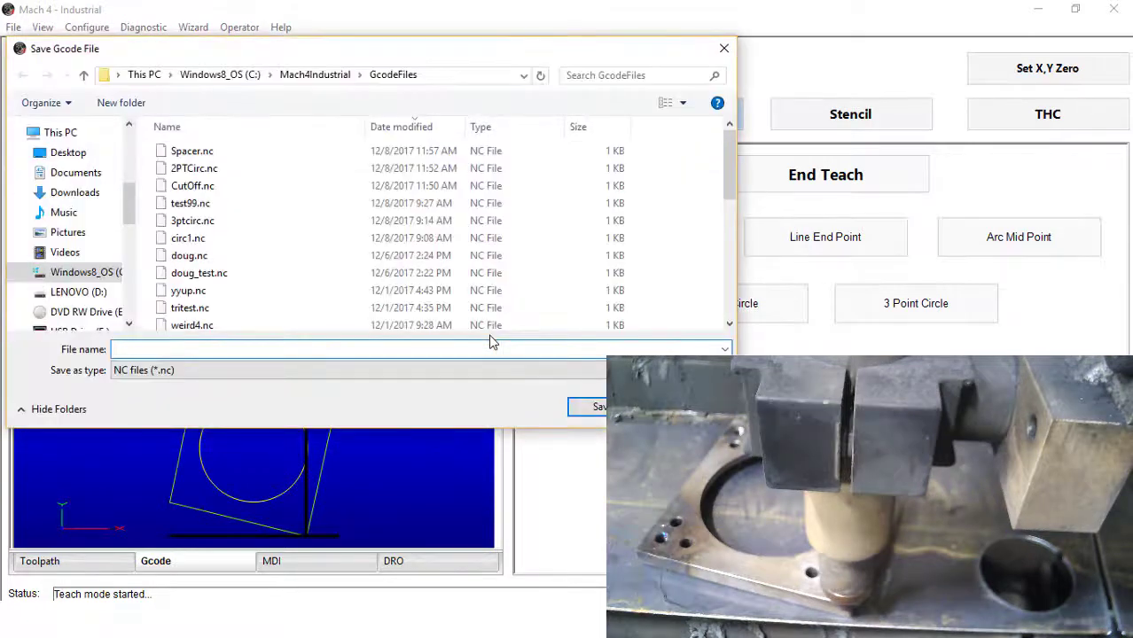
type("Spacer")
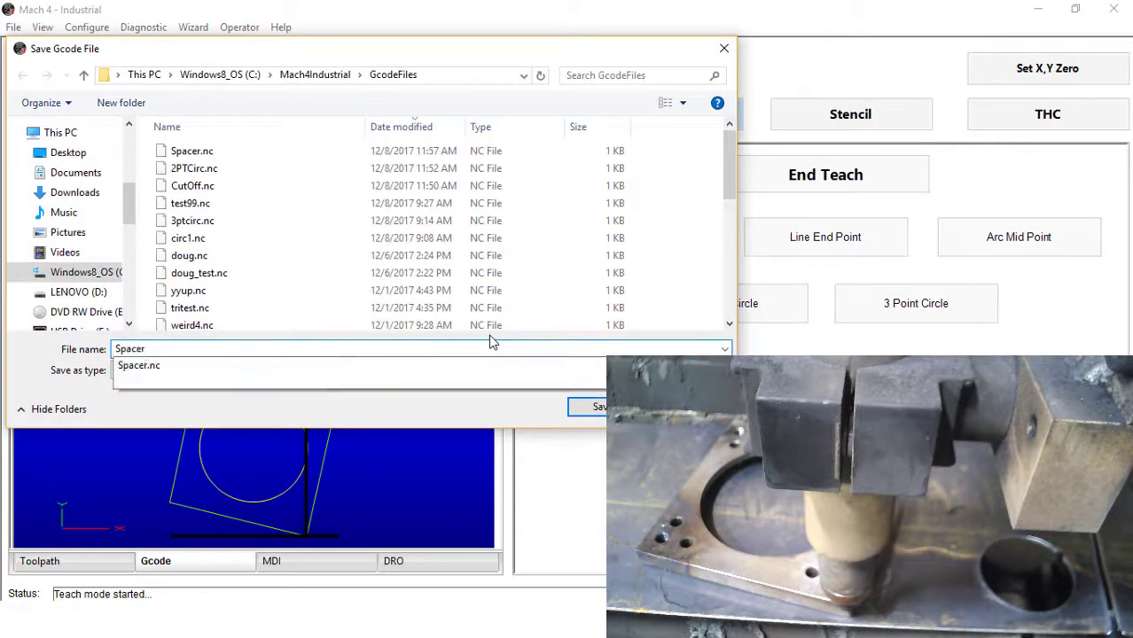
key("Return")
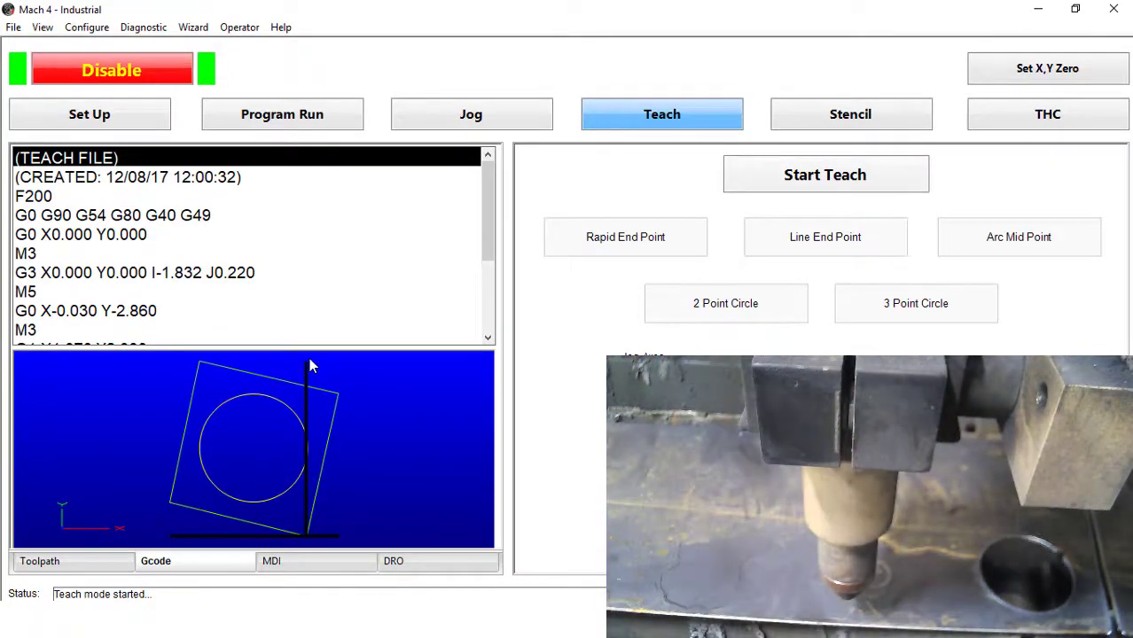
Run the Spacer program, resuming once, to cut the square spacer with its round hole
left_click(264, 127)
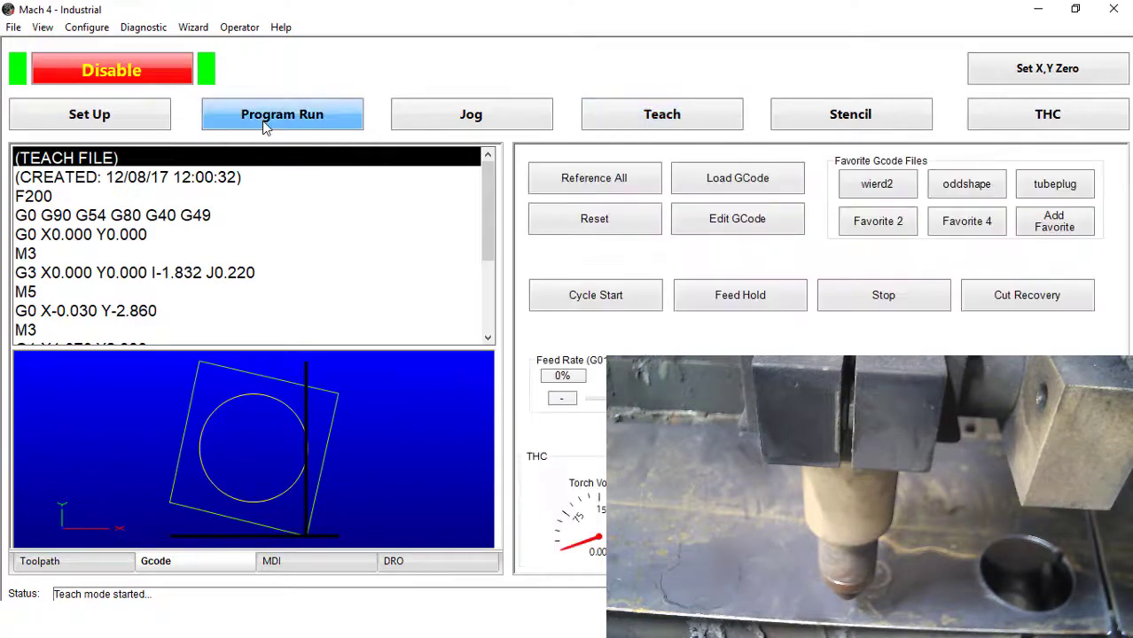
left_click(592, 296)
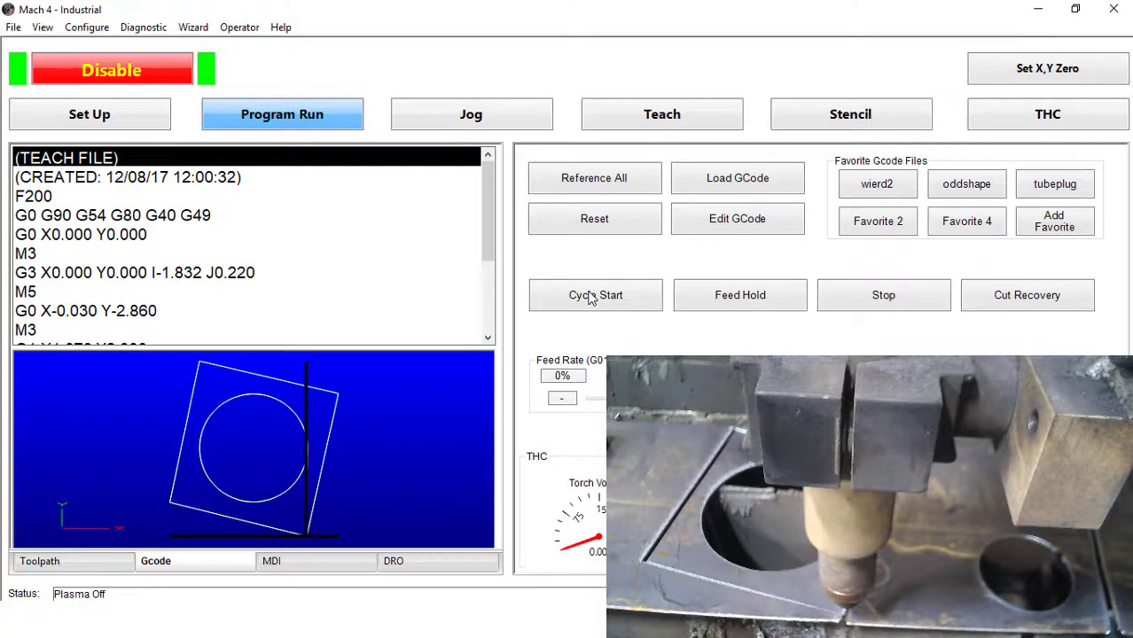
left_click(591, 298)
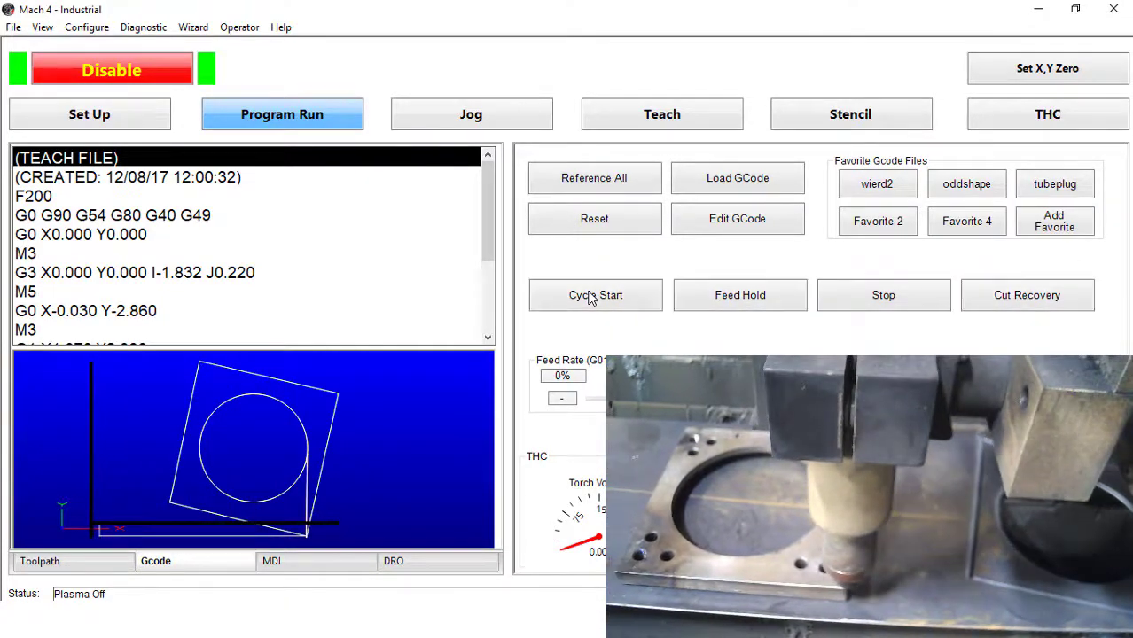
Start a new teach file at feed rate 200 with the current point as X0 Y0
left_click(645, 117)
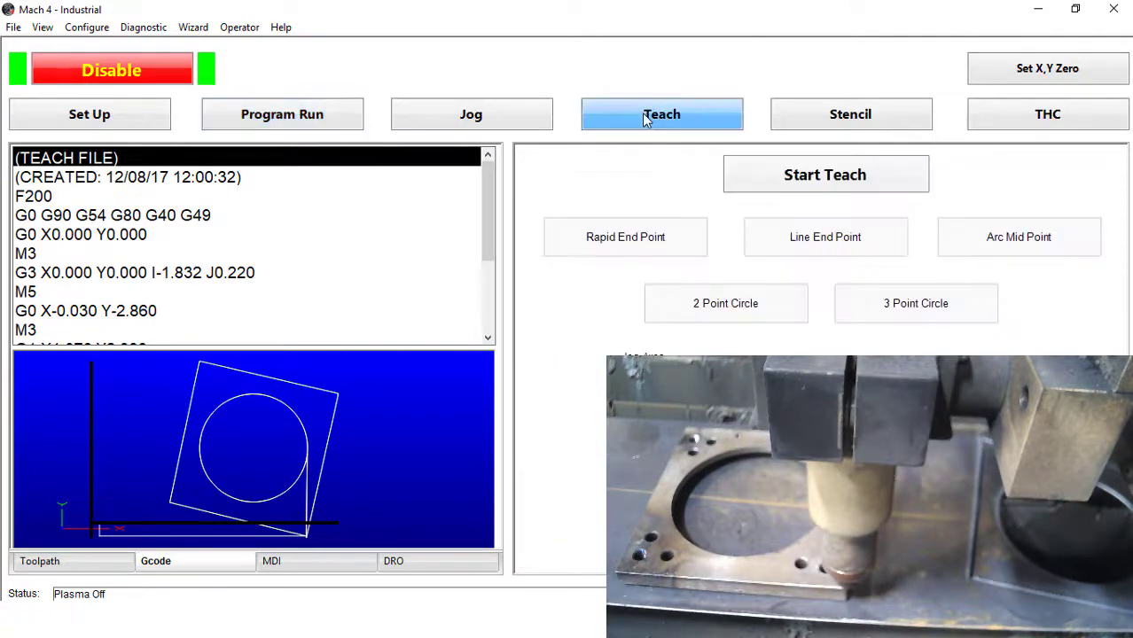
left_click(842, 183)
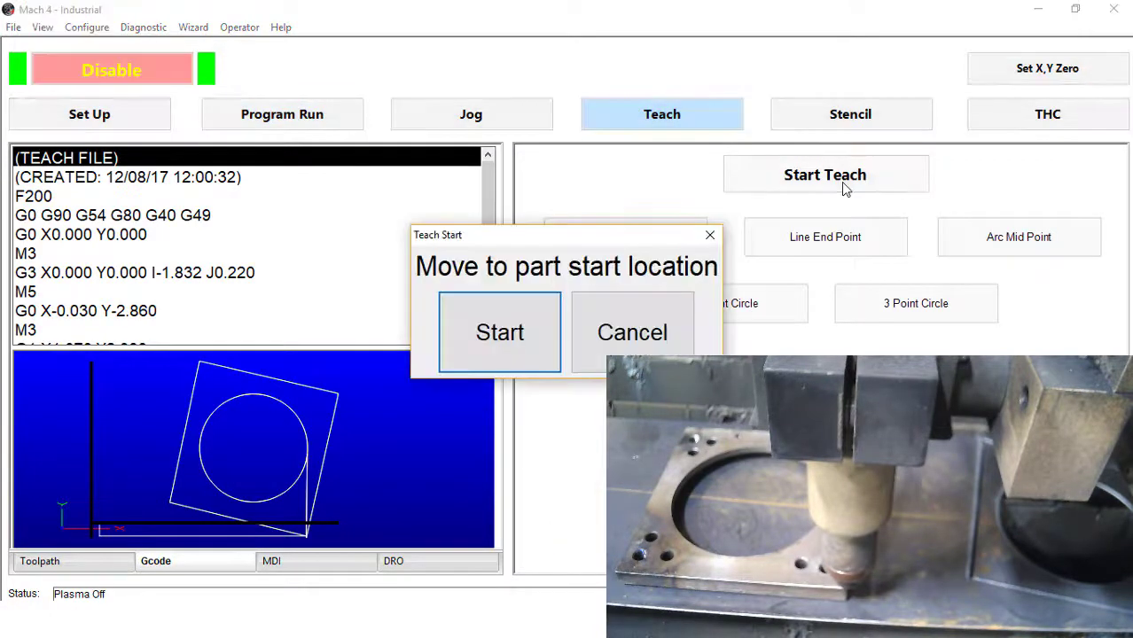
left_click(503, 331)
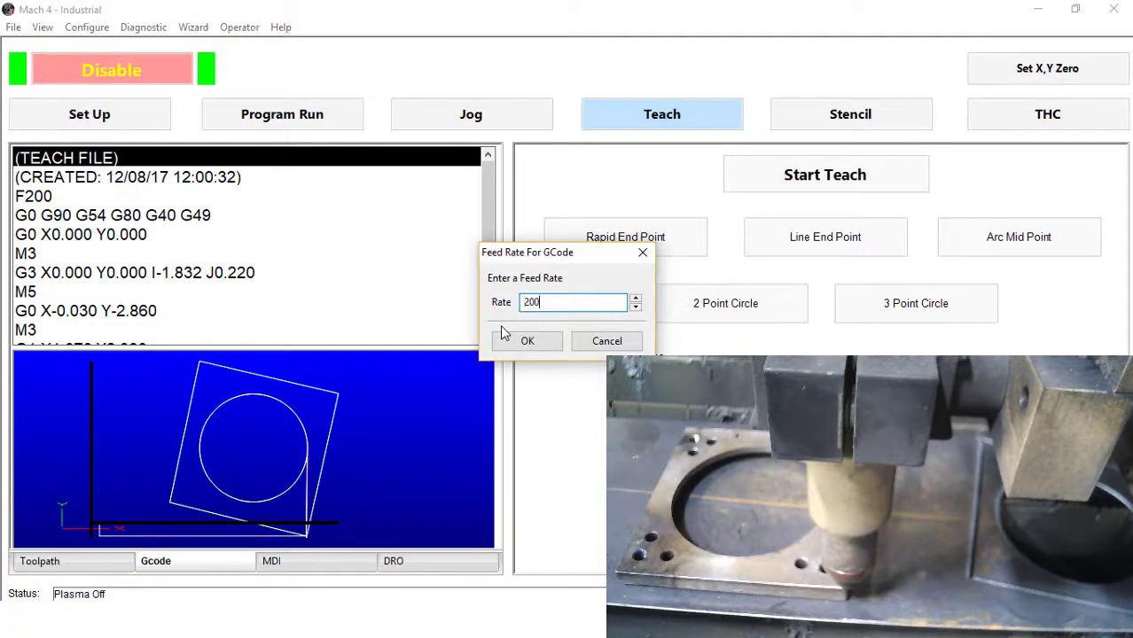
type("200")
key("Return")
left_click(520, 330)
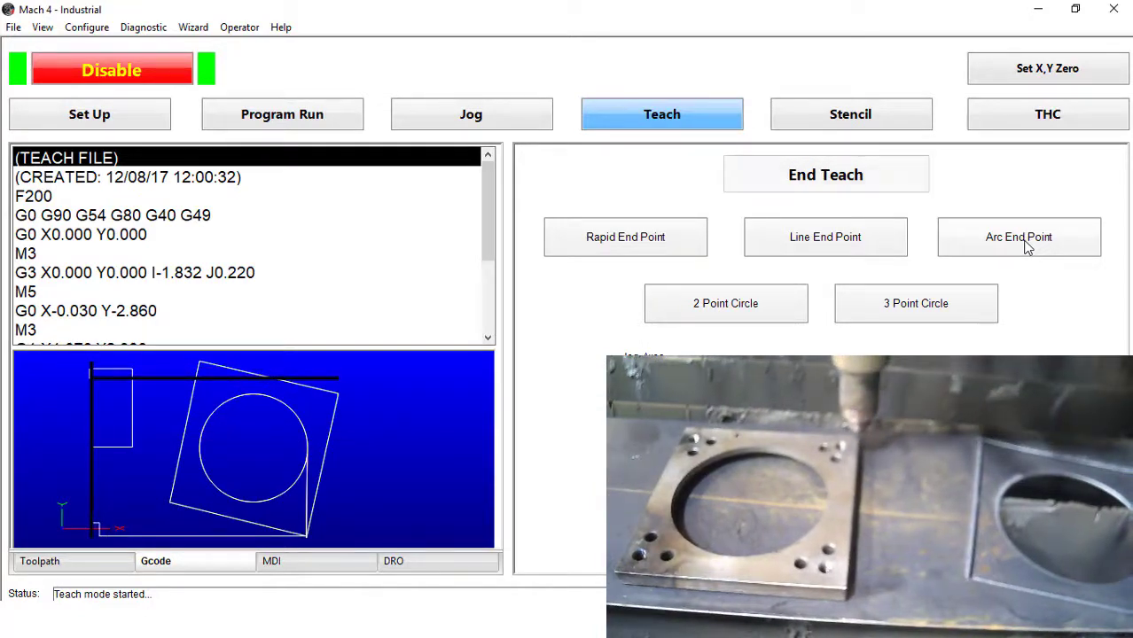
Record an arc, a straight line, and two more arcs ending back near the start
left_click(1028, 247)
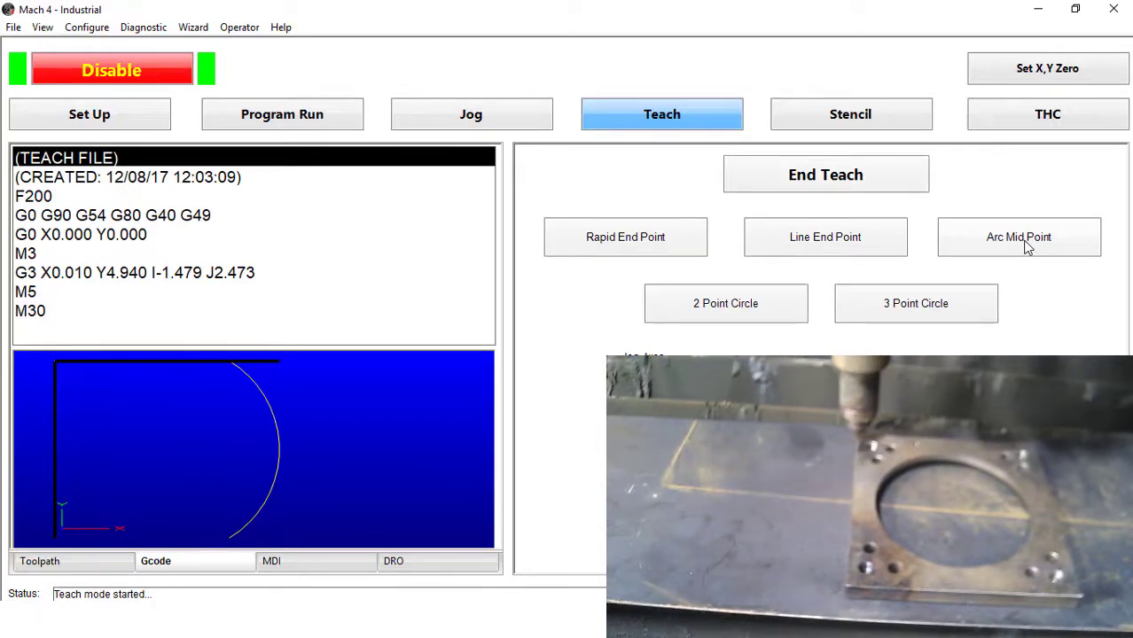
left_click(819, 252)
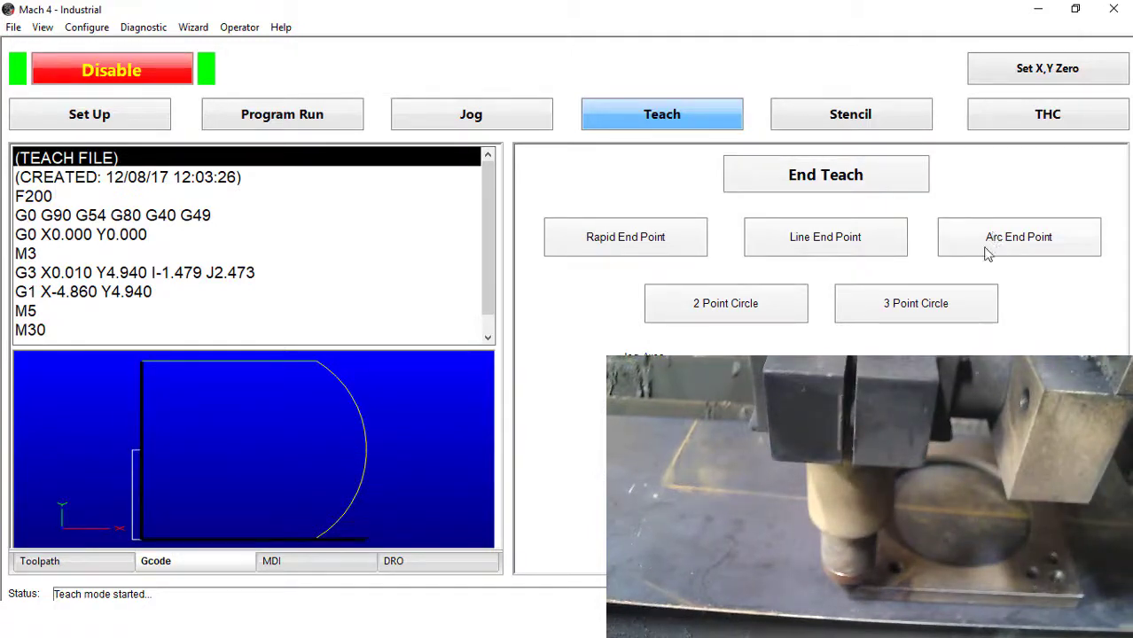
left_click(1001, 252)
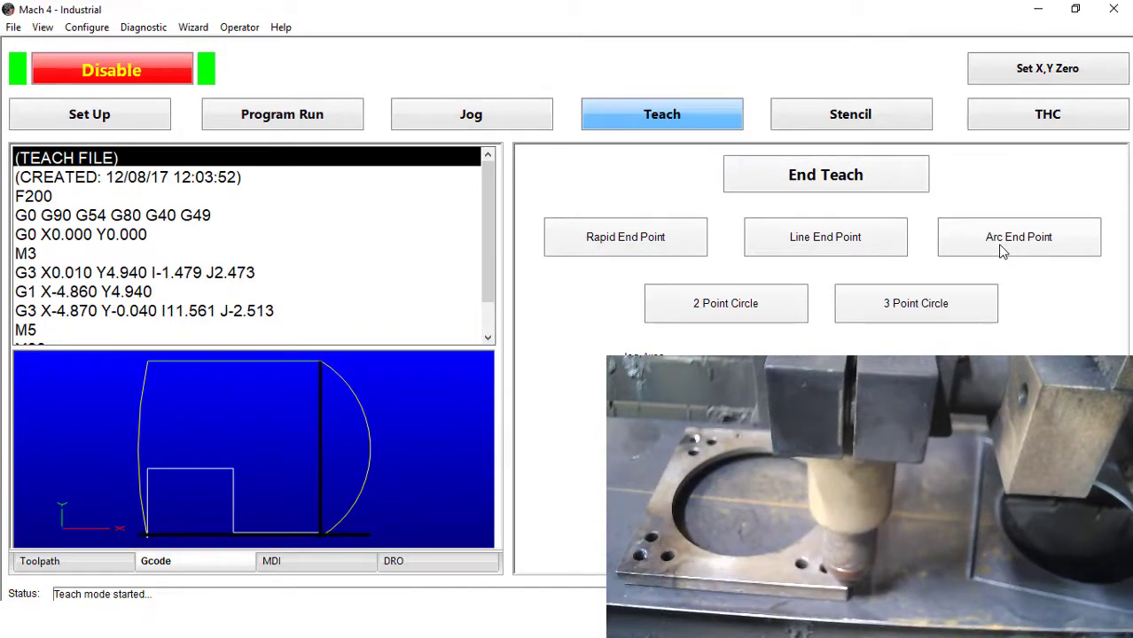
left_click(995, 249)
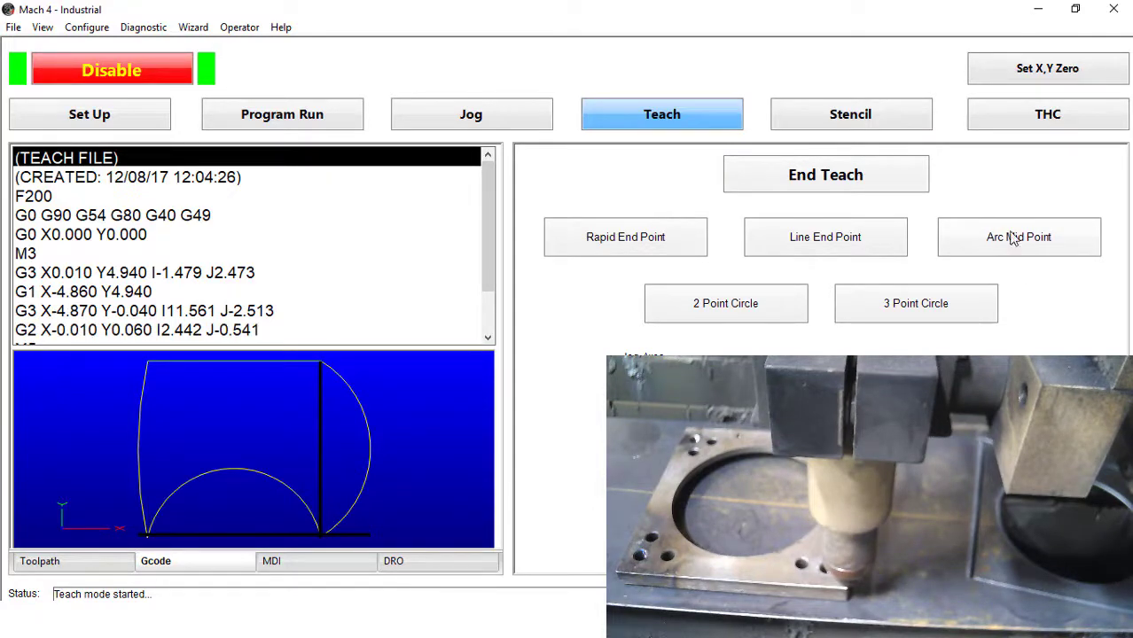
End teaching without a closing line and save the arc shape as Radius
left_click(868, 178)
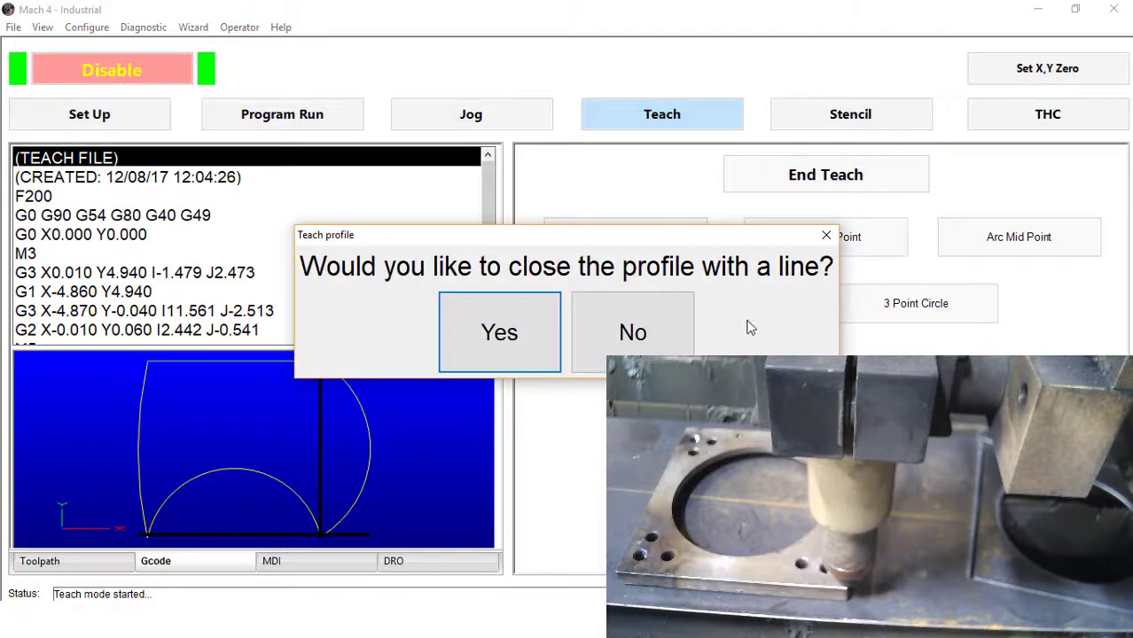
left_click(639, 329)
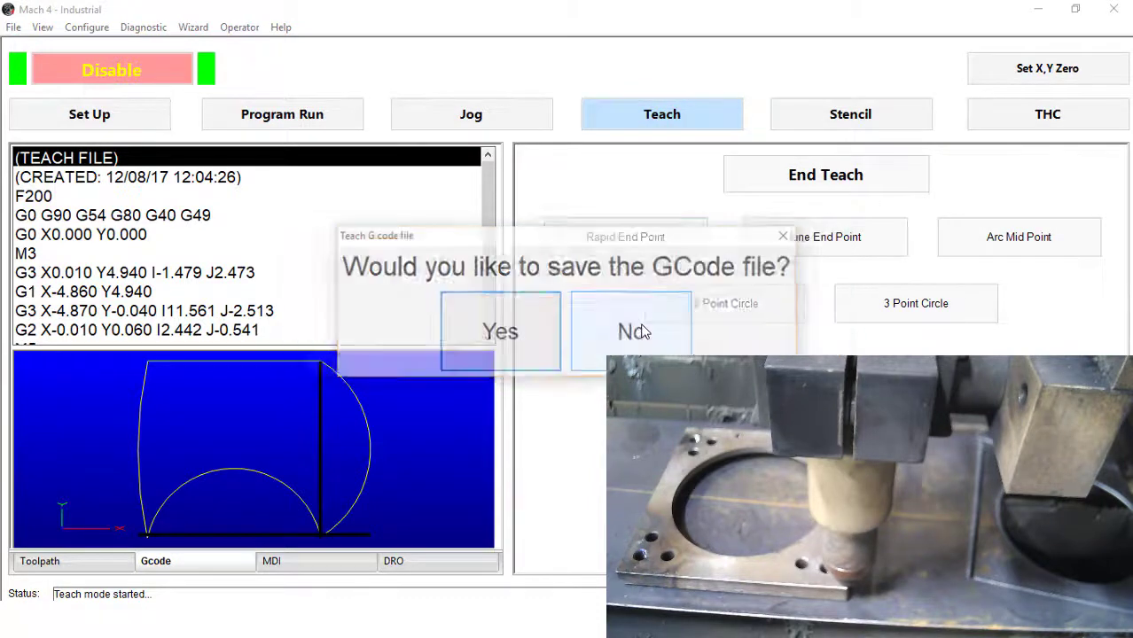
left_click(516, 335)
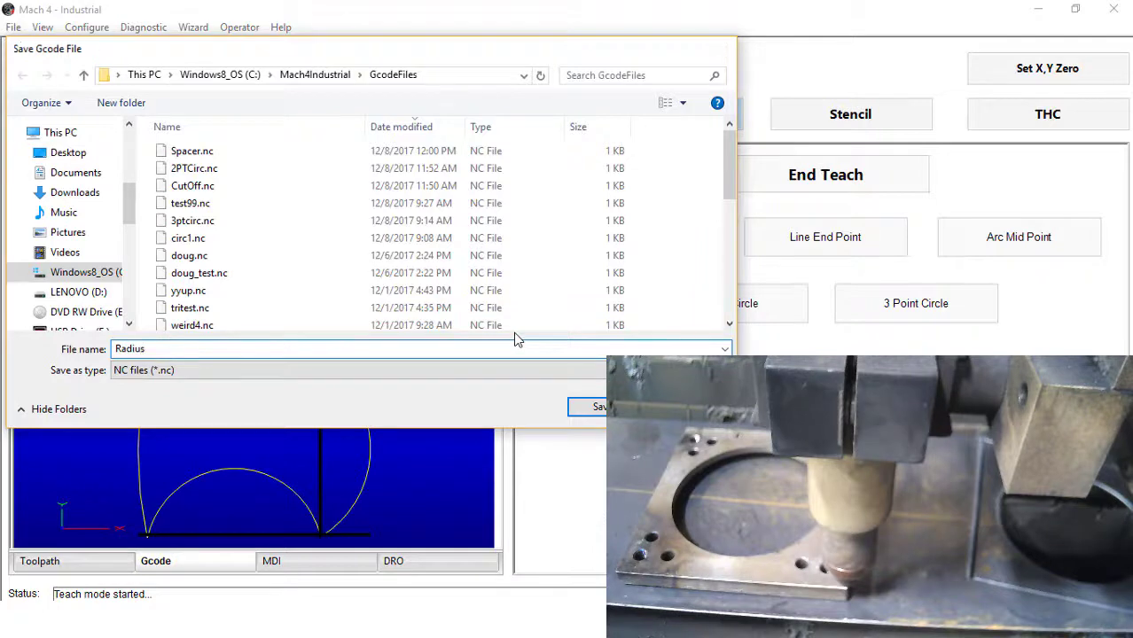
key("Return")
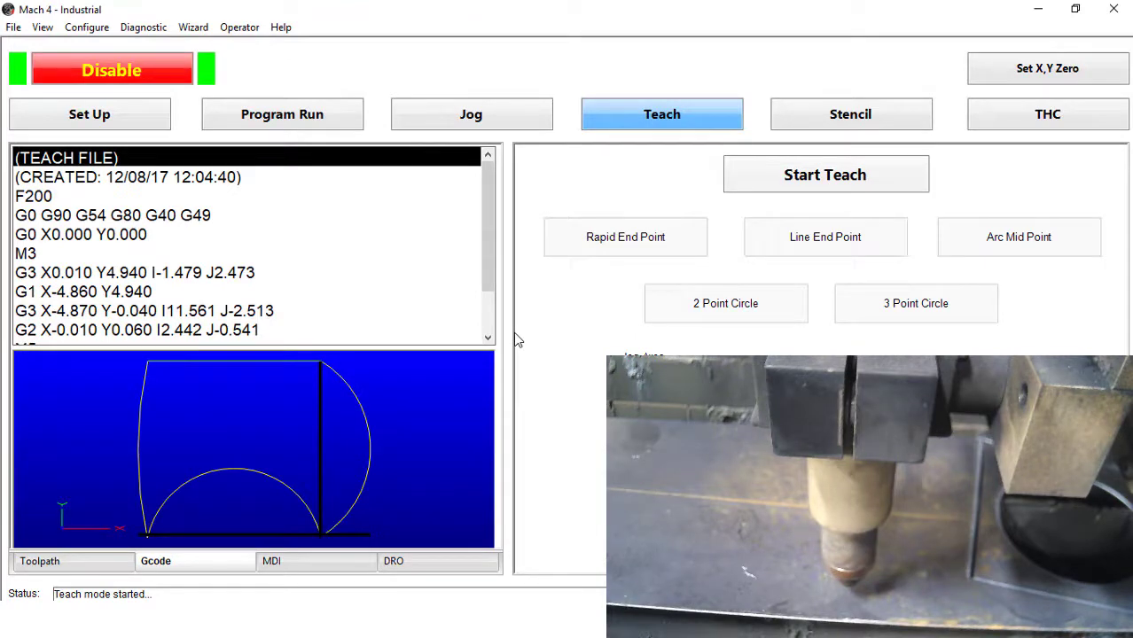
Start the Radius program from the Program Run tab so the plasma cuts its first G3 arc
left_click(288, 116)
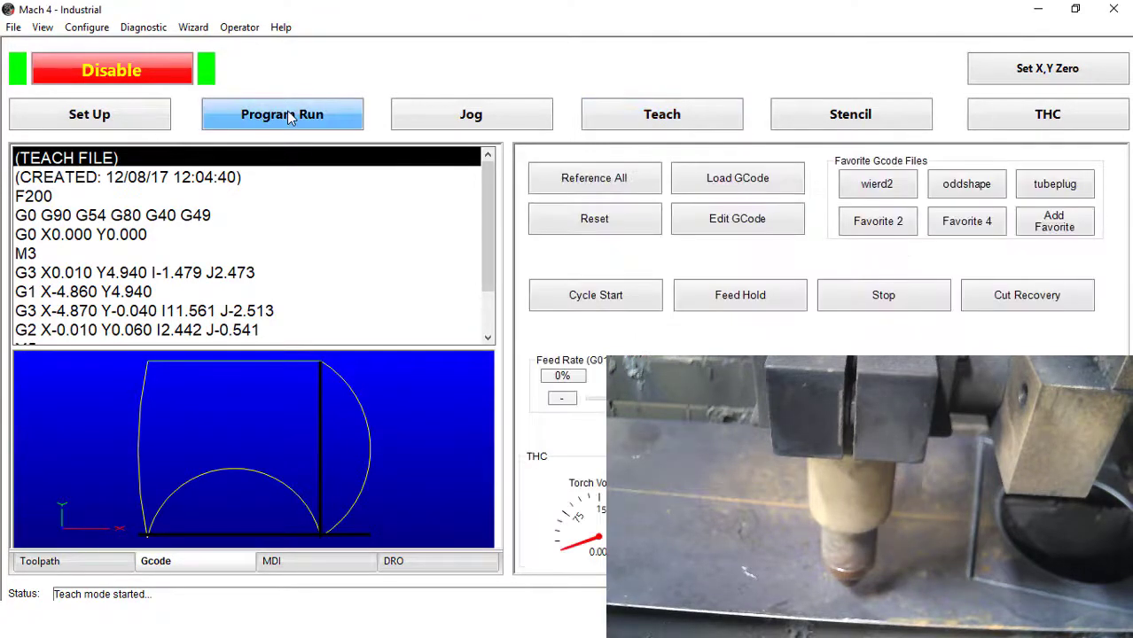
left_click(576, 297)
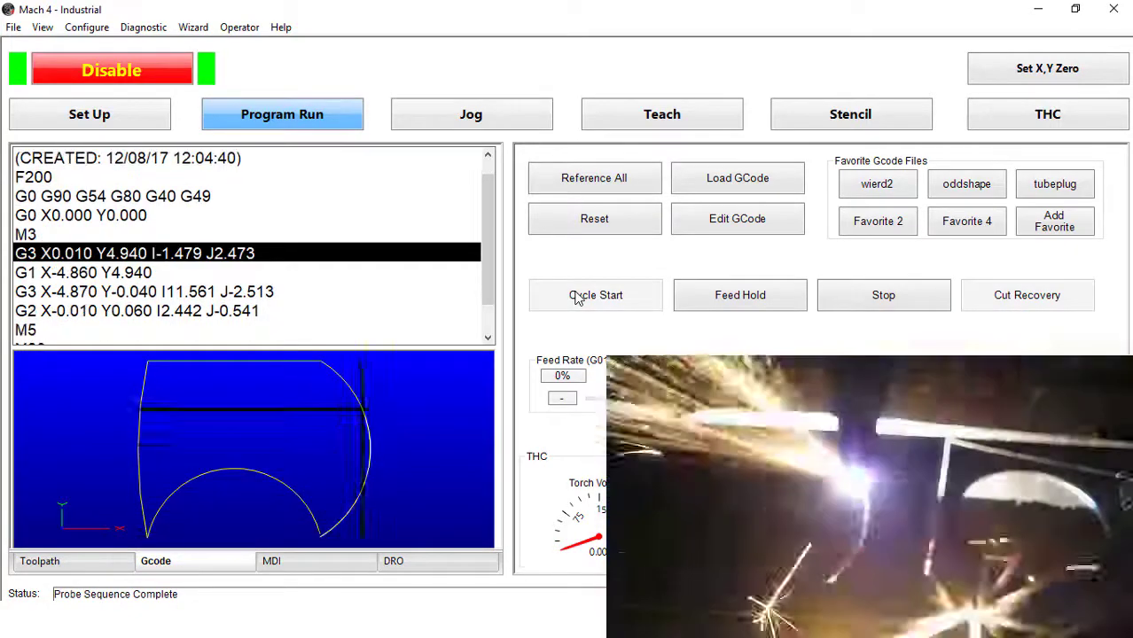